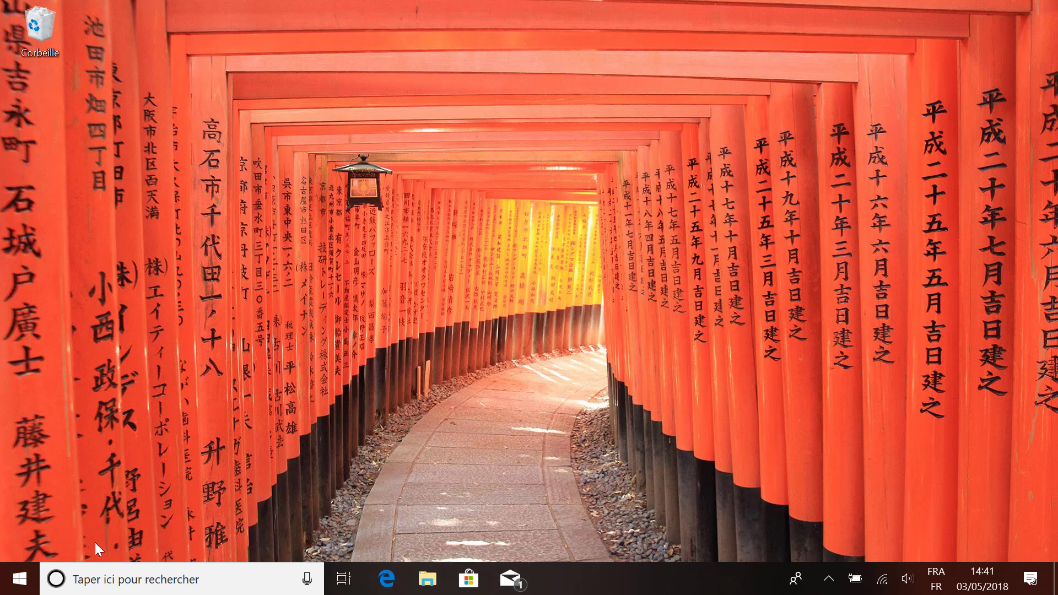
Step: Launch Word 2016 and close its start screen
left_click(31, 579)
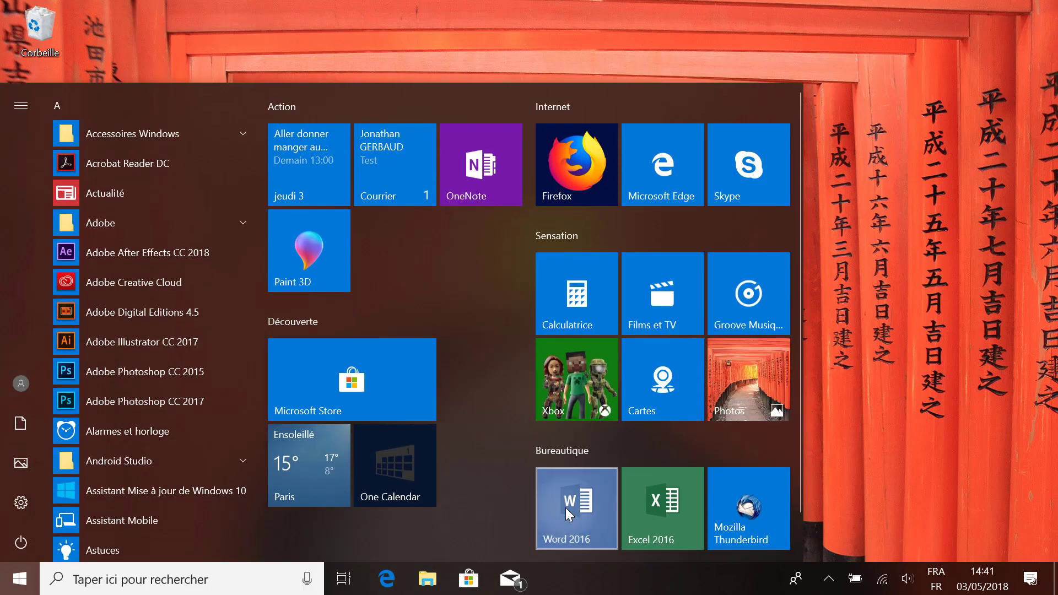
left_click(565, 508)
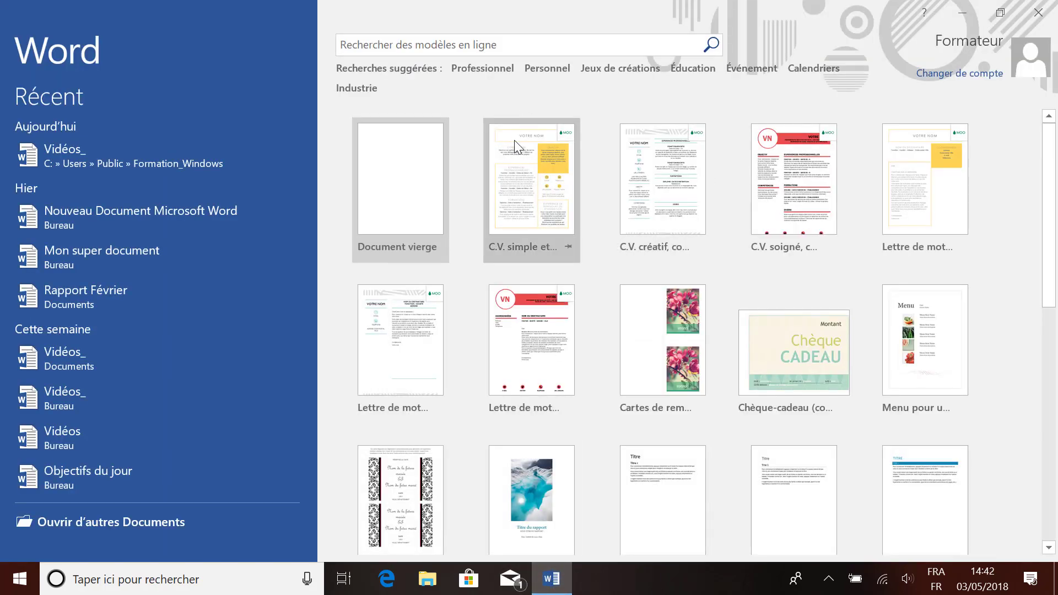
left_click(1040, 12)
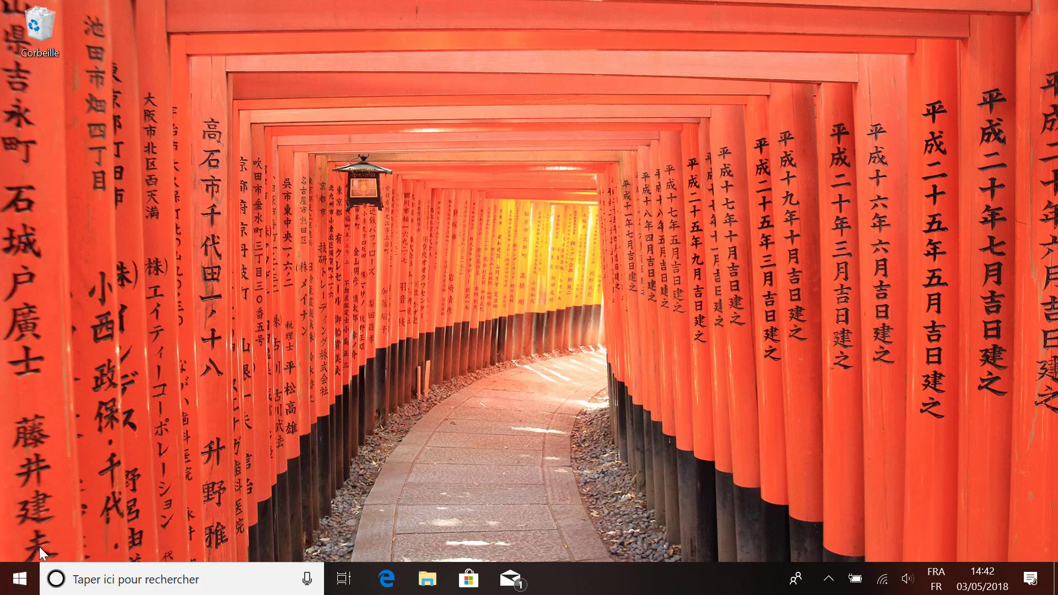
Step: View the Cortana search panel and set Cortana to Masqué on the taskbar
left_click(143, 580)
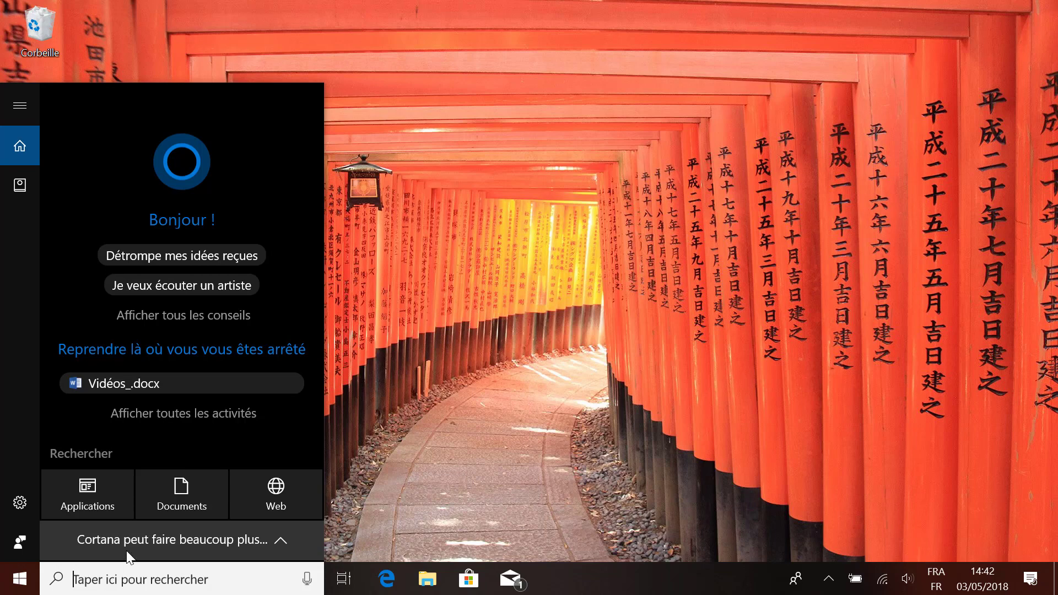
left_click(444, 466)
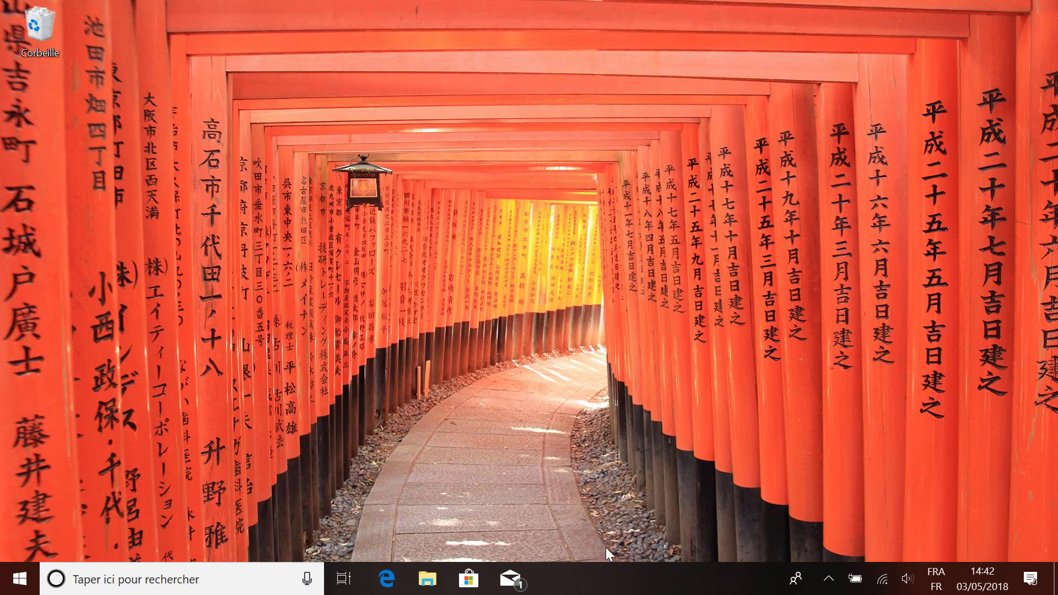
right_click(598, 578)
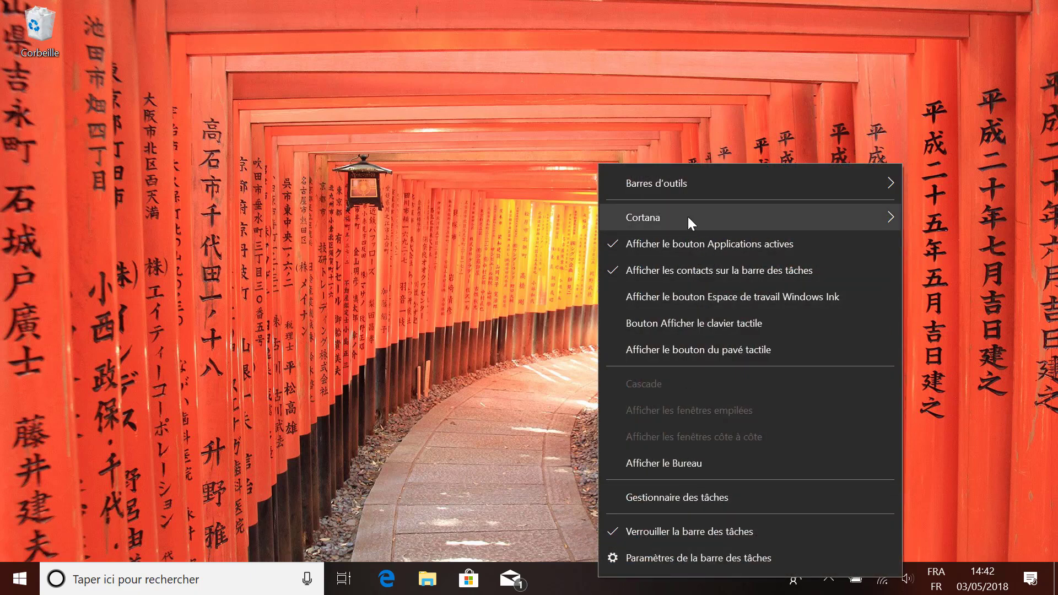
mouse_move(693, 220)
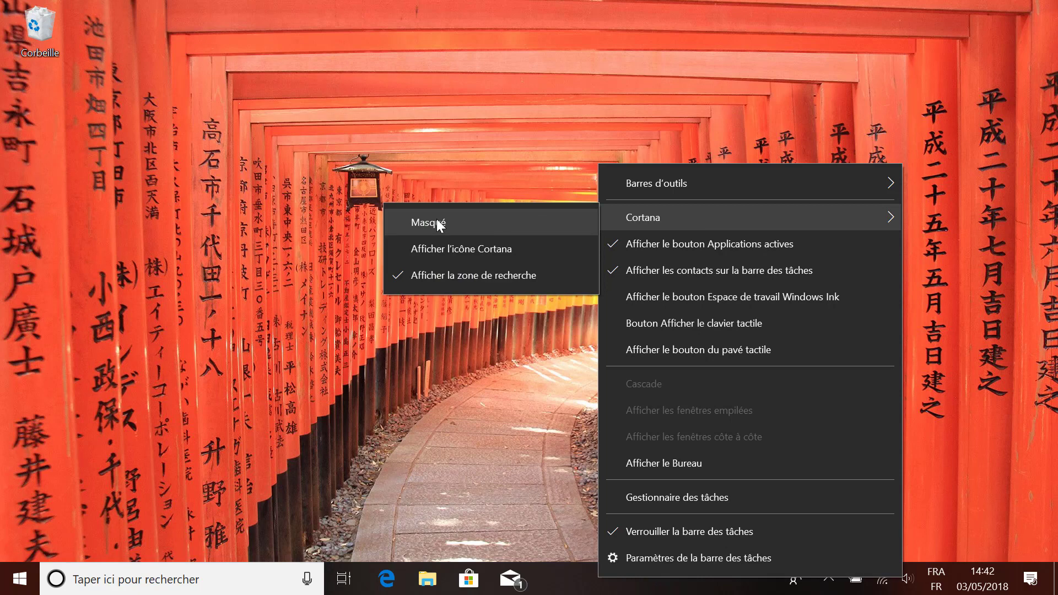
left_click(458, 221)
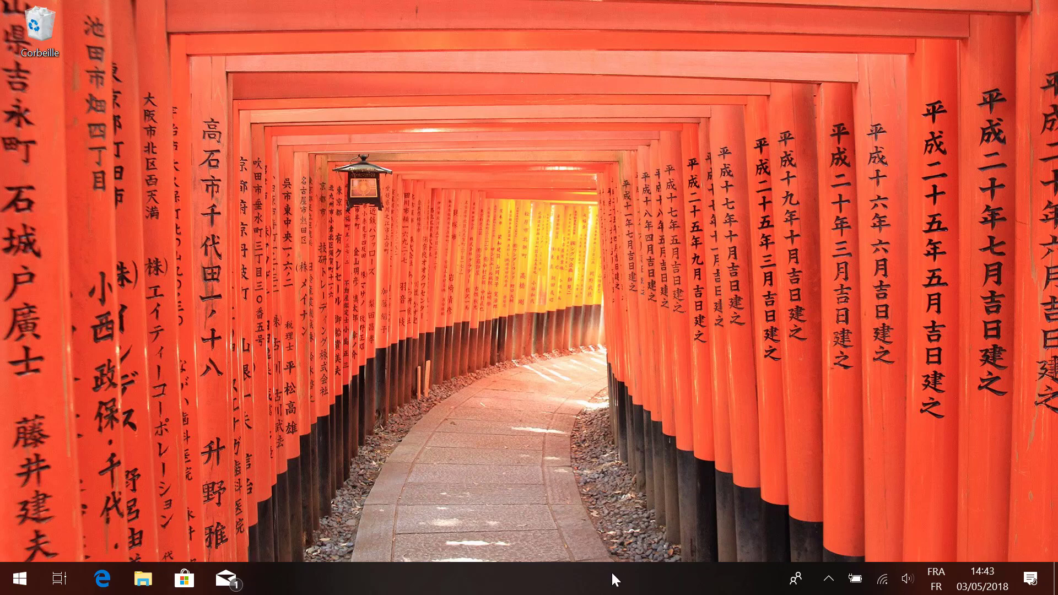
Step: Display Cortana as an icon only on the taskbar and view the search panel it opens
right_click(491, 577)
mouse_move(551, 217)
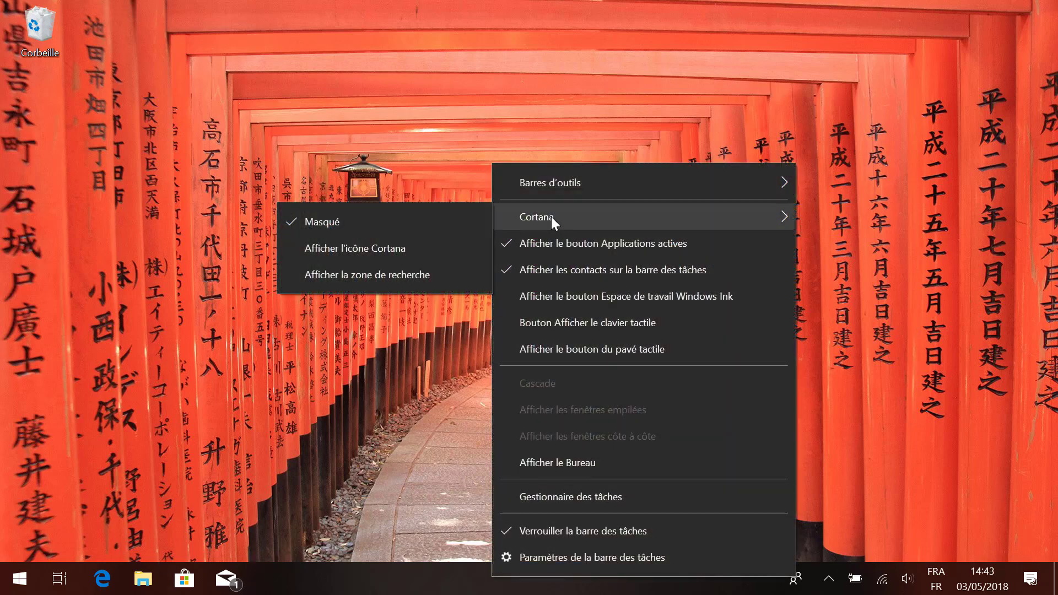
left_click(357, 248)
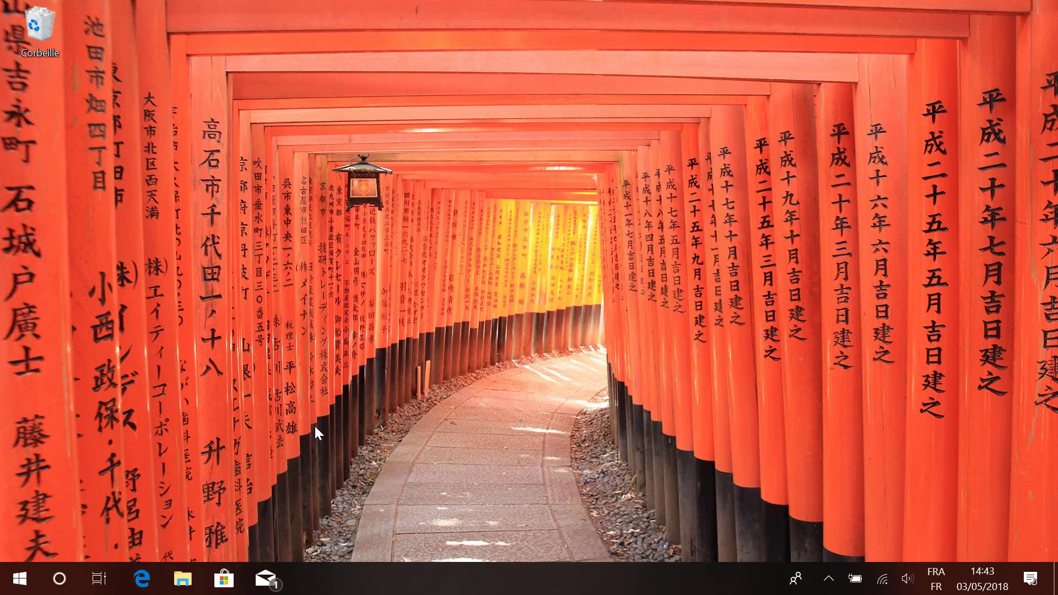
left_click(60, 589)
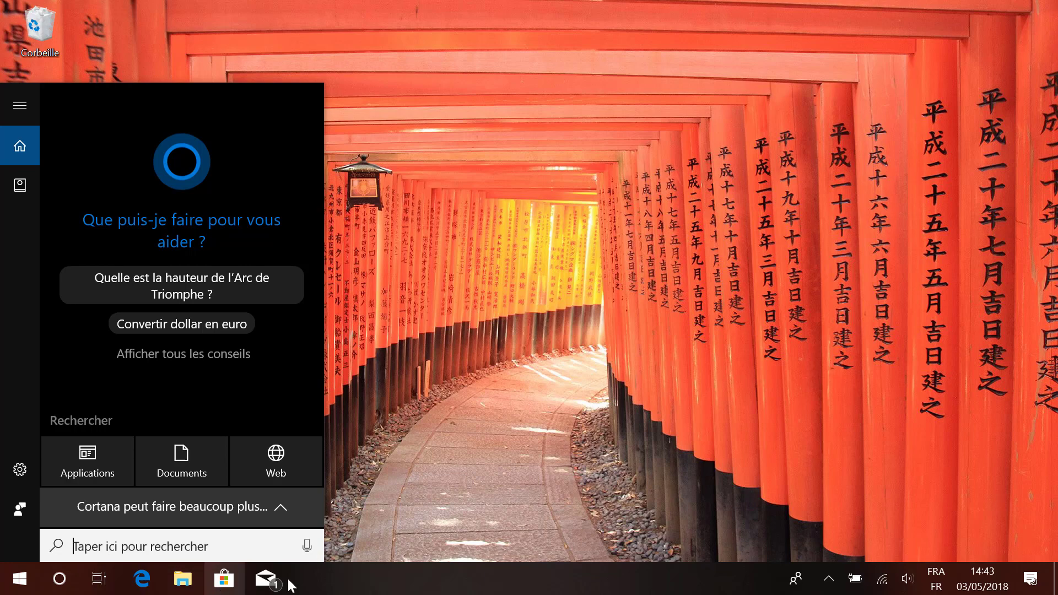
left_click(431, 519)
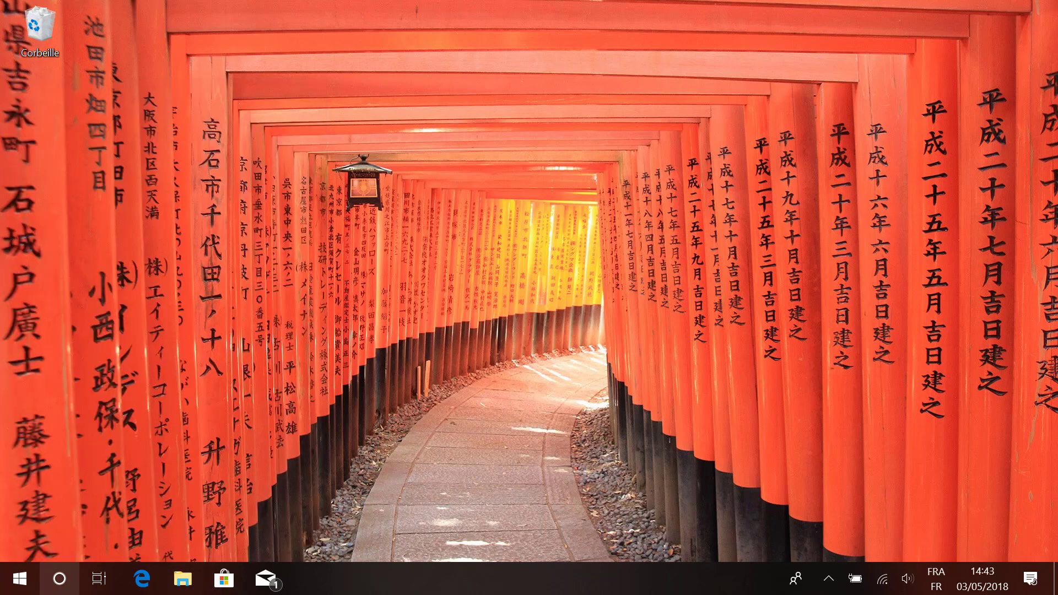
left_click(58, 578)
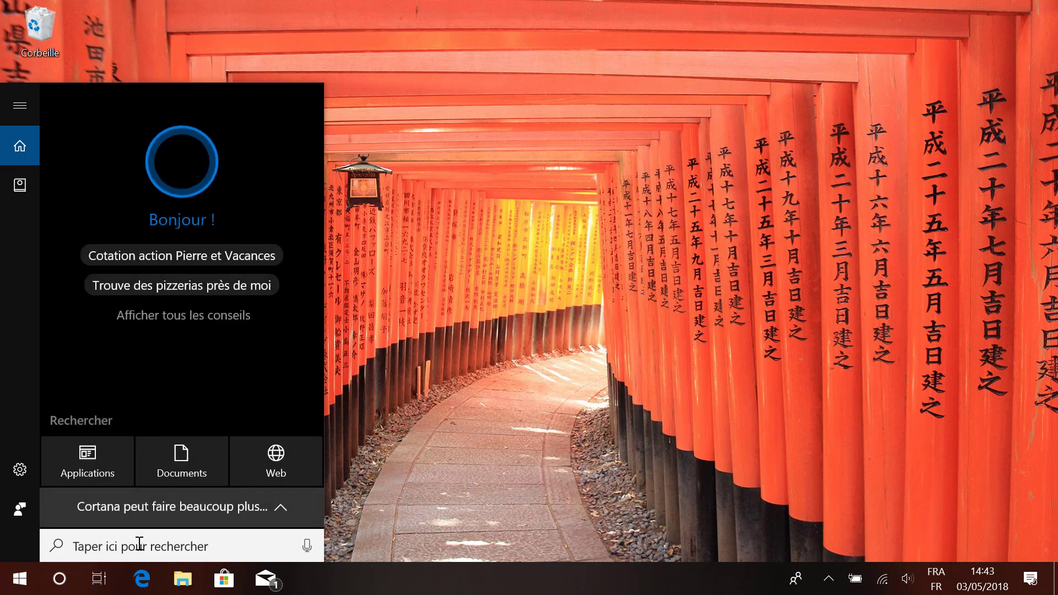
left_click(465, 493)
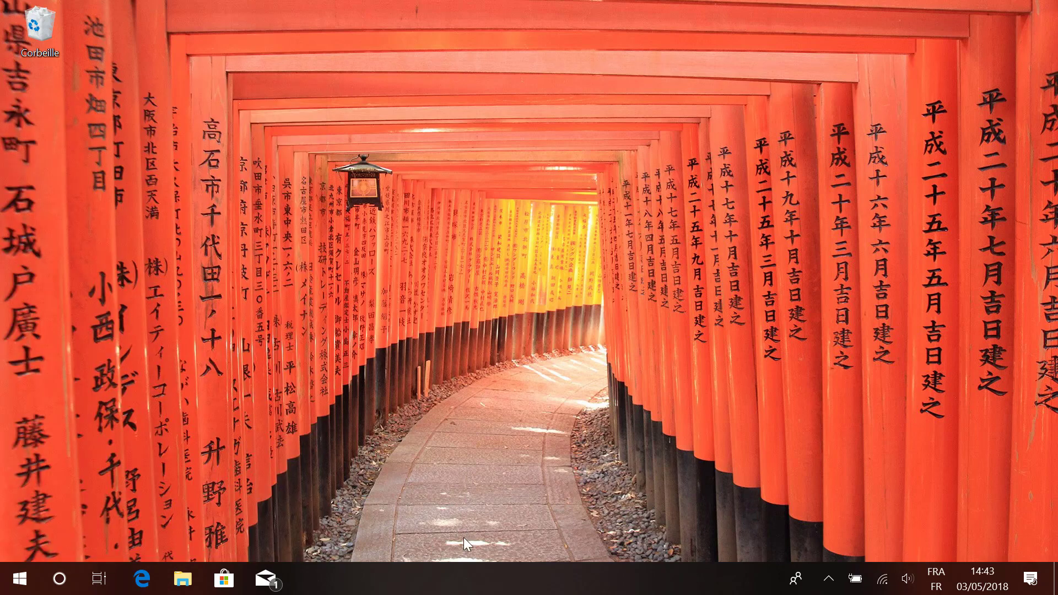
Step: Display Cortana as the full search box on the taskbar
right_click(498, 581)
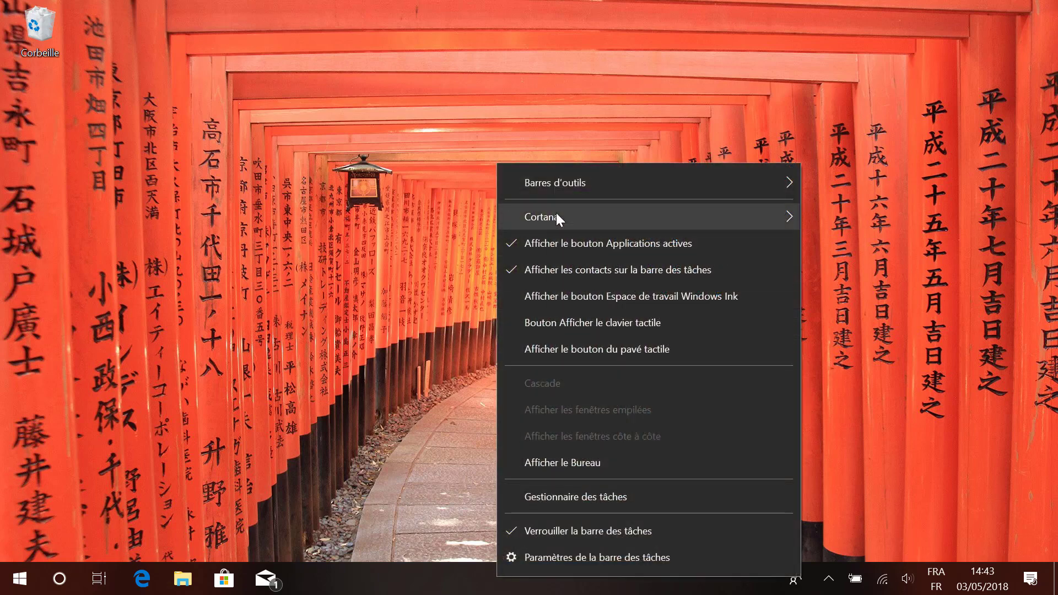
mouse_move(513, 218)
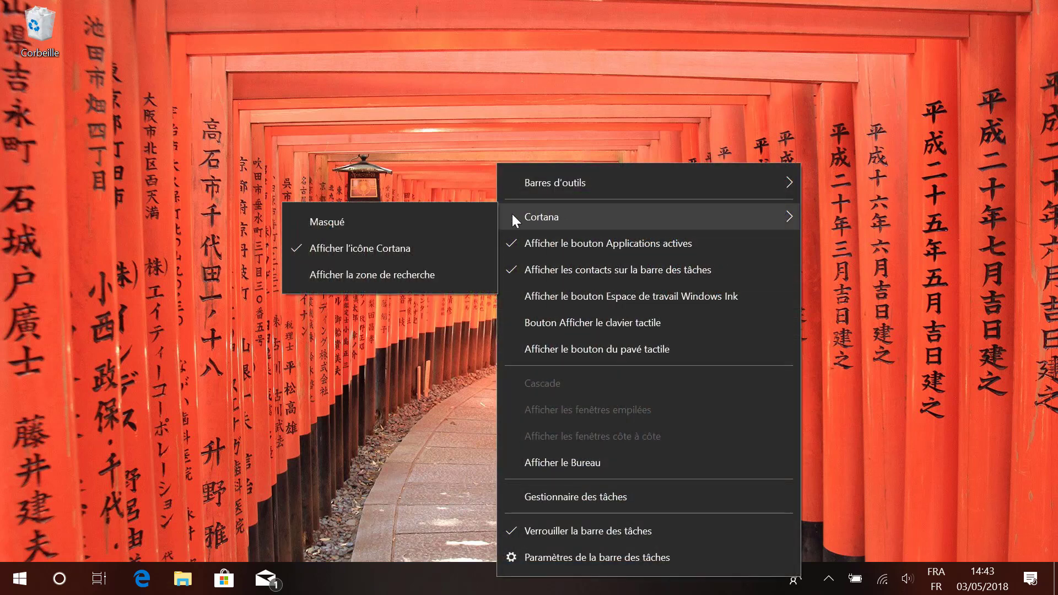
left_click(384, 275)
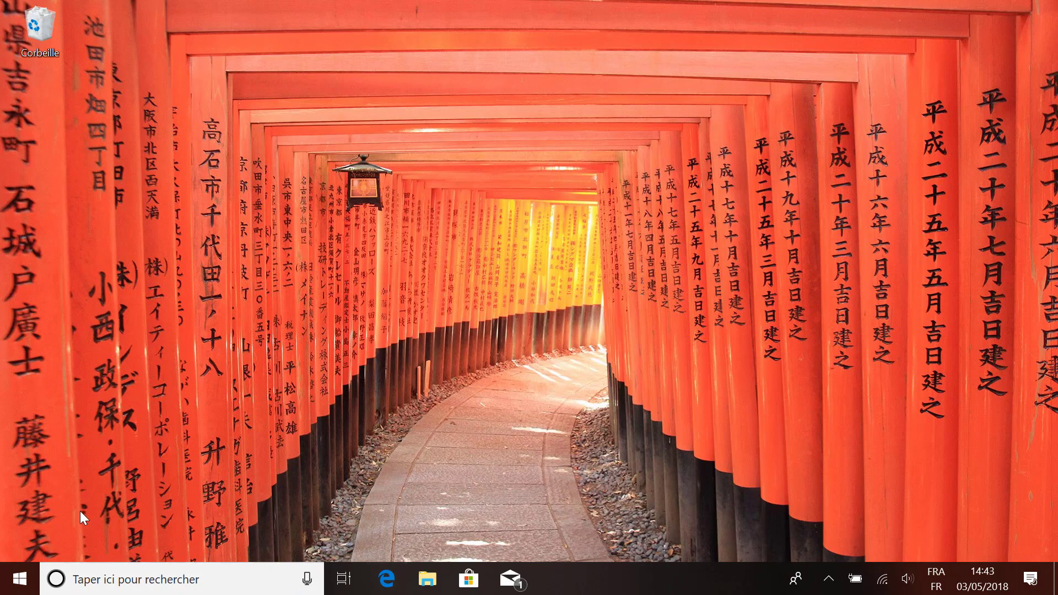
Step: Hide Cortana and its search box from the taskbar
right_click(615, 580)
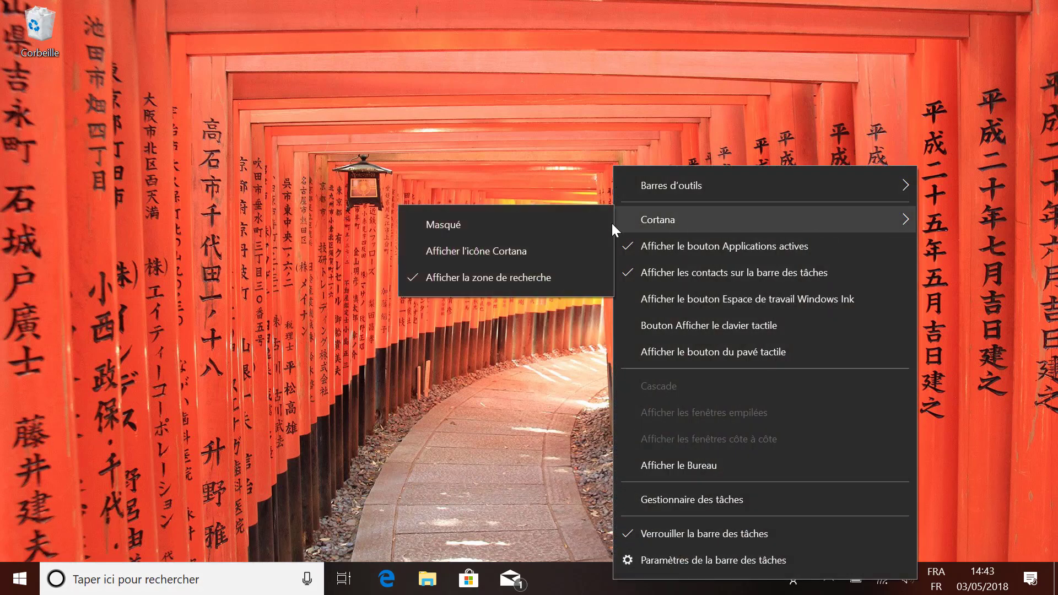
left_click(563, 226)
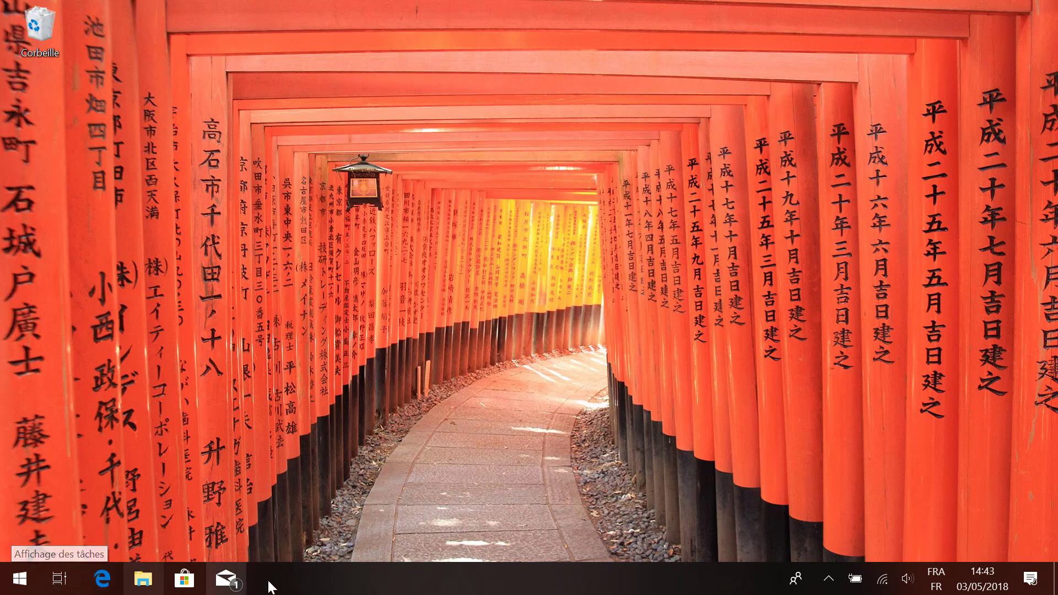
Step: Browse the timeline of recent activities in Task View and return to the desktop
left_click(65, 576)
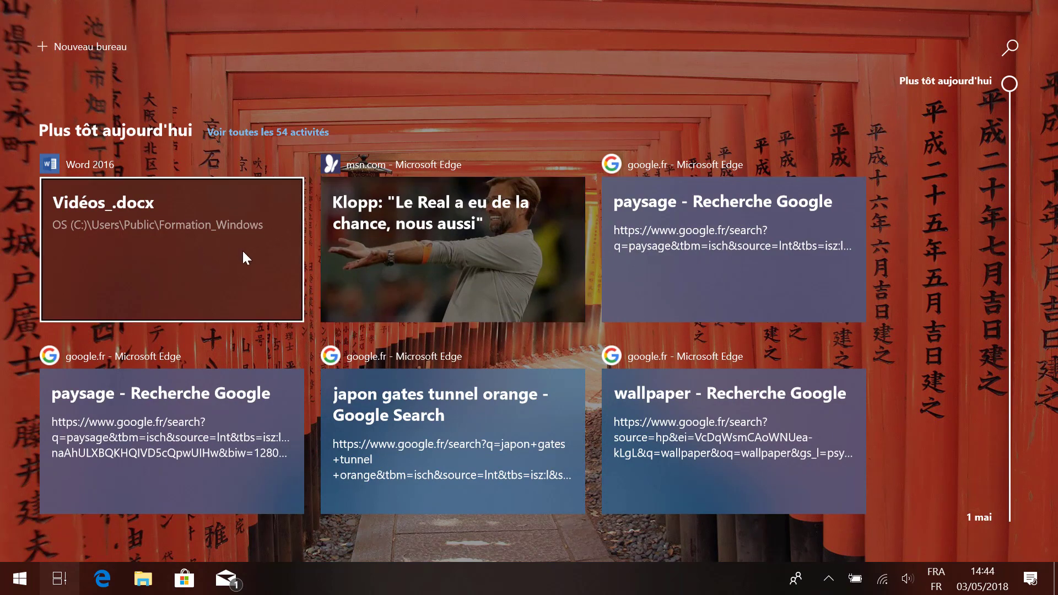
scroll(296, 434, "down", 5)
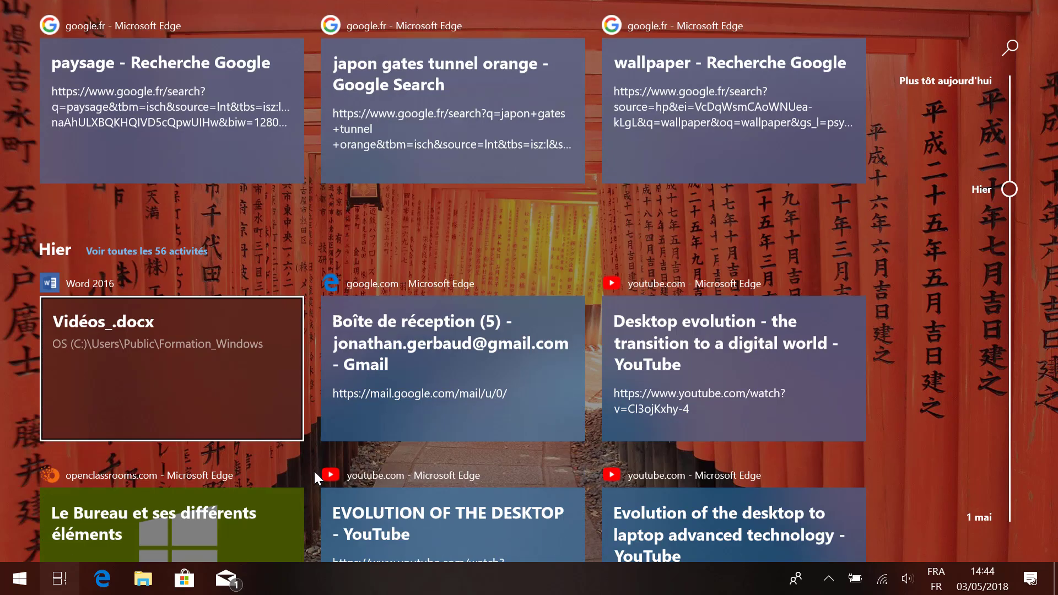
scroll(314, 474, "up", 5)
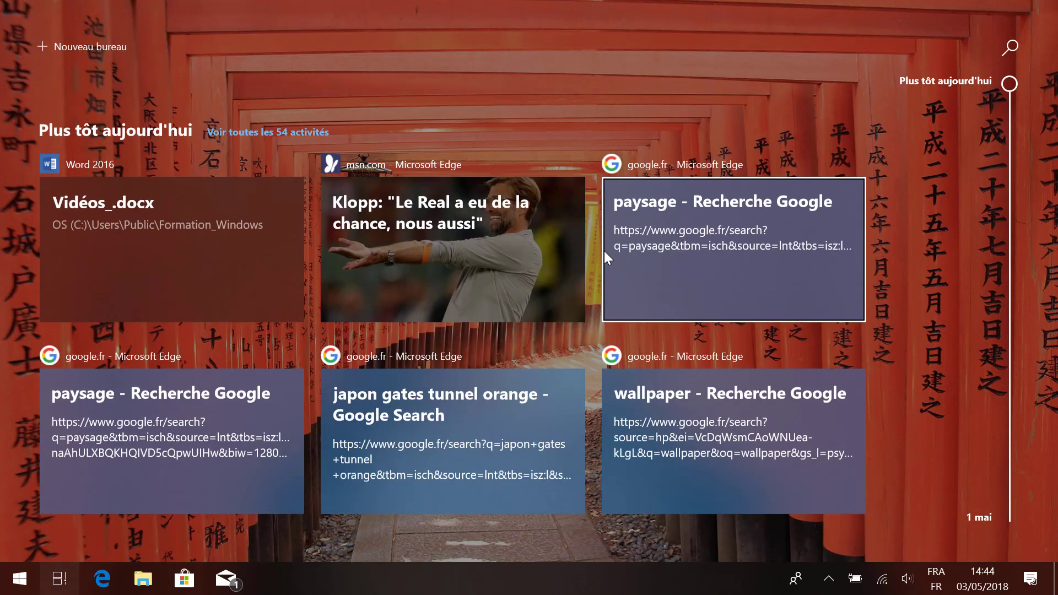
left_click(346, 337)
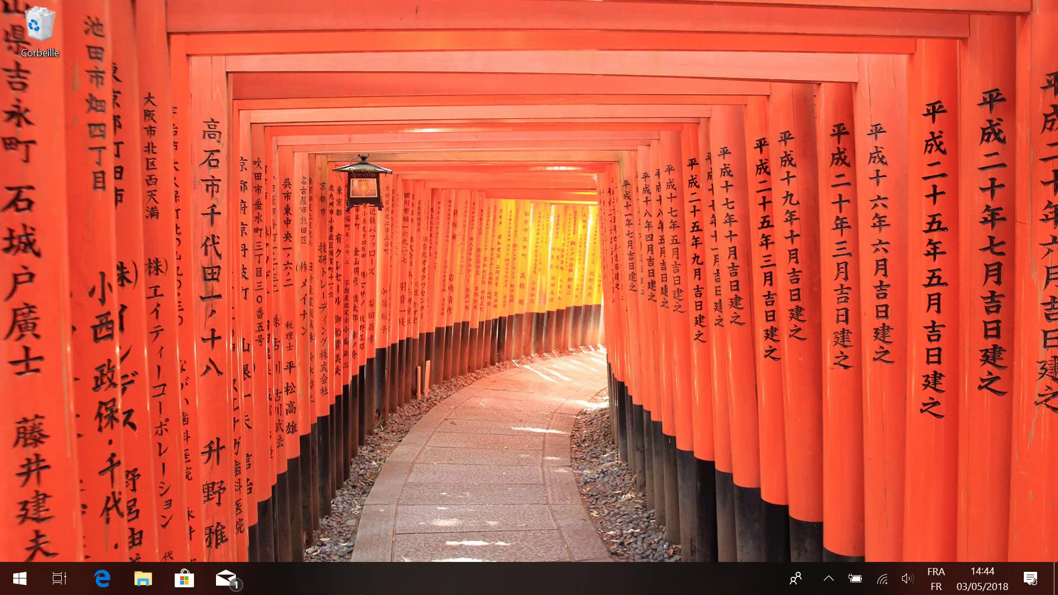
Step: Remove the Applications actives button from the taskbar and display it again
right_click(388, 582)
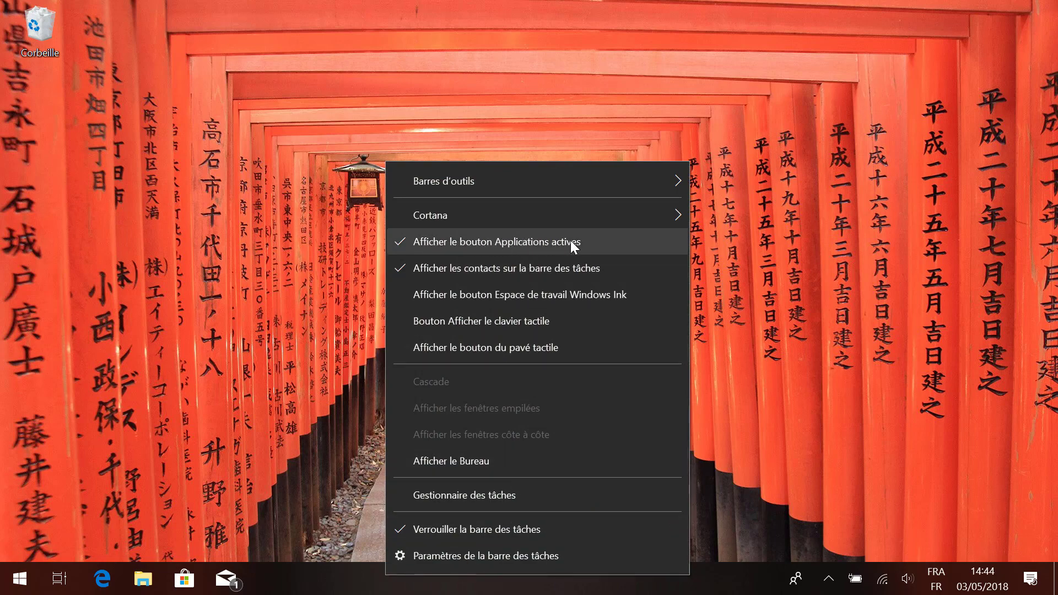
left_click(477, 243)
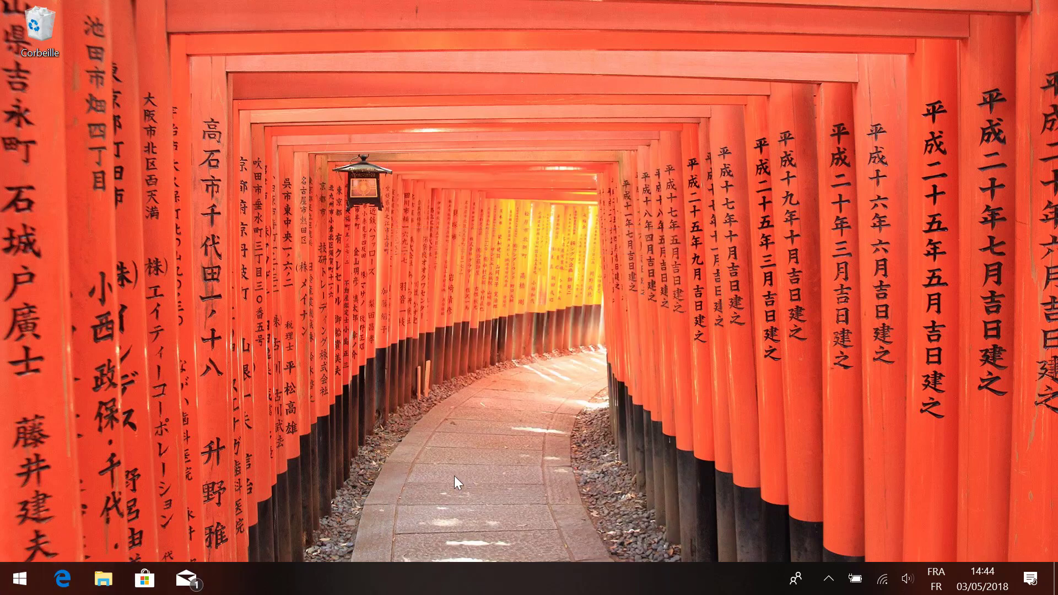
right_click(401, 579)
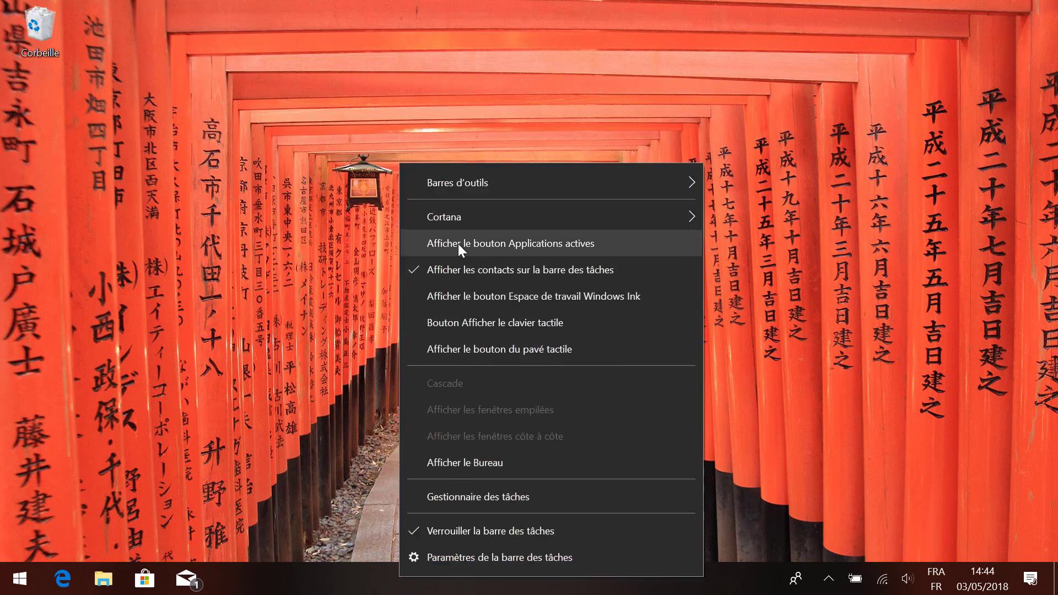
left_click(522, 245)
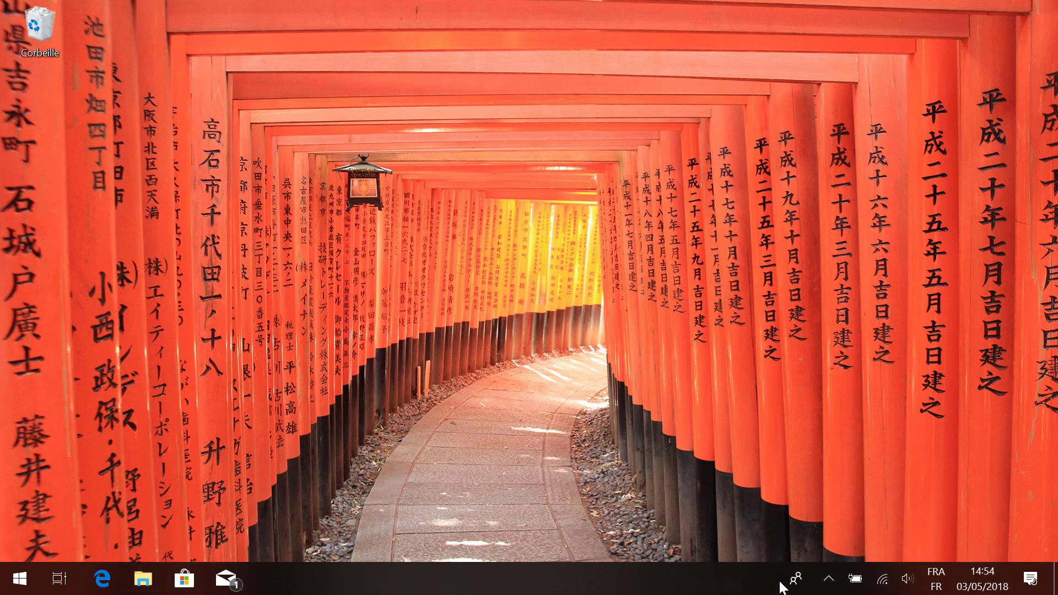
Step: View the Vos contacts pane and stop displaying contacts on the taskbar
left_click(801, 587)
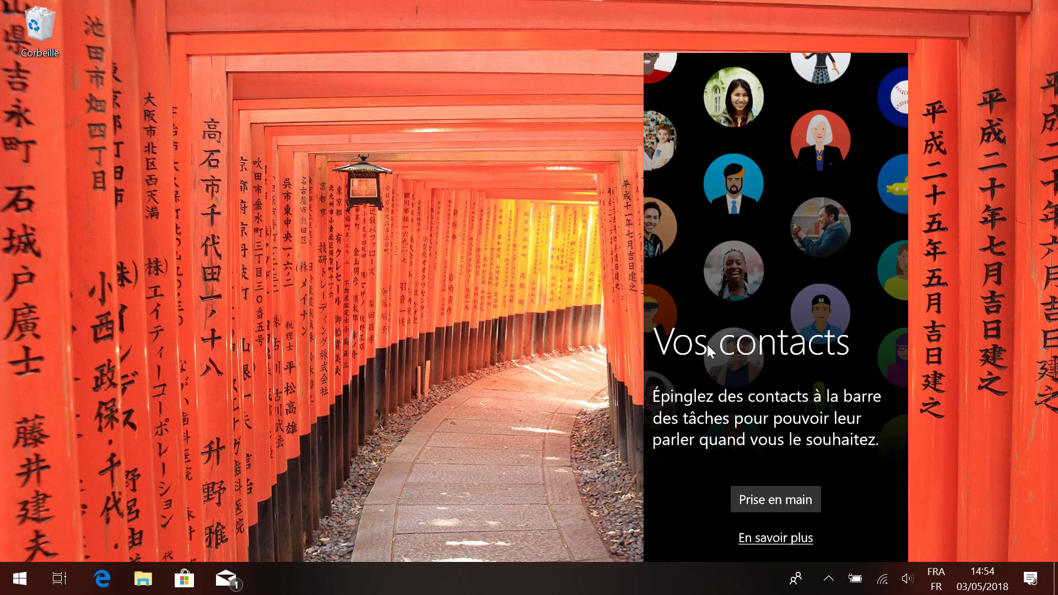
left_click(733, 578)
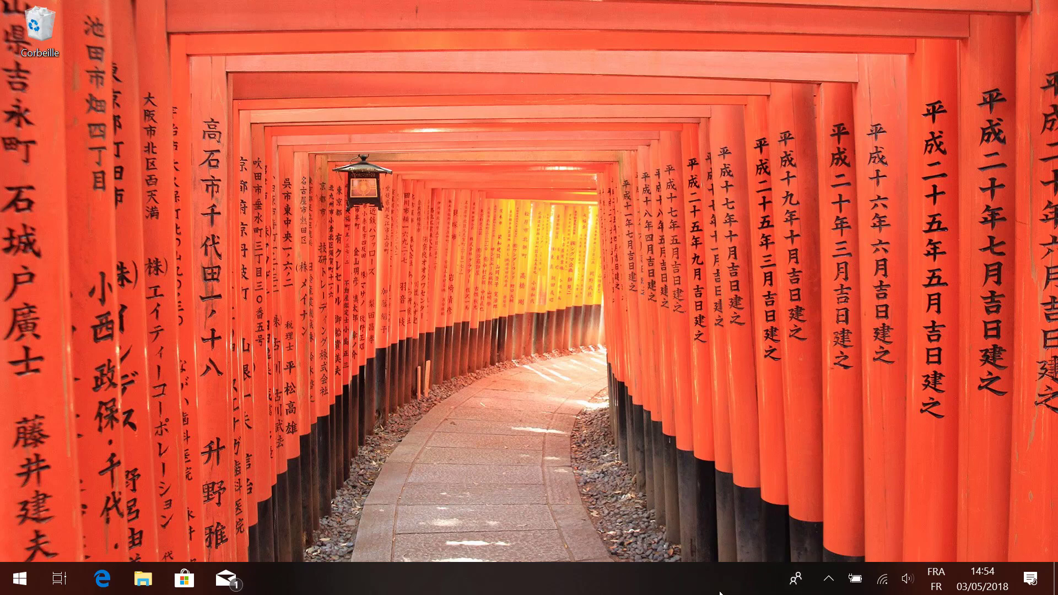
right_click(724, 587)
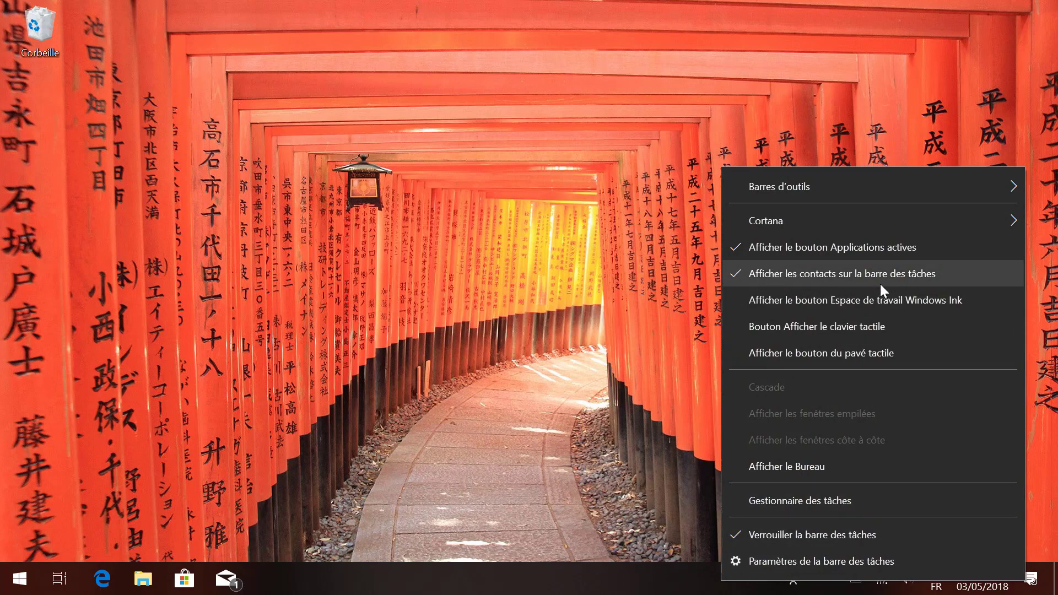
left_click(788, 274)
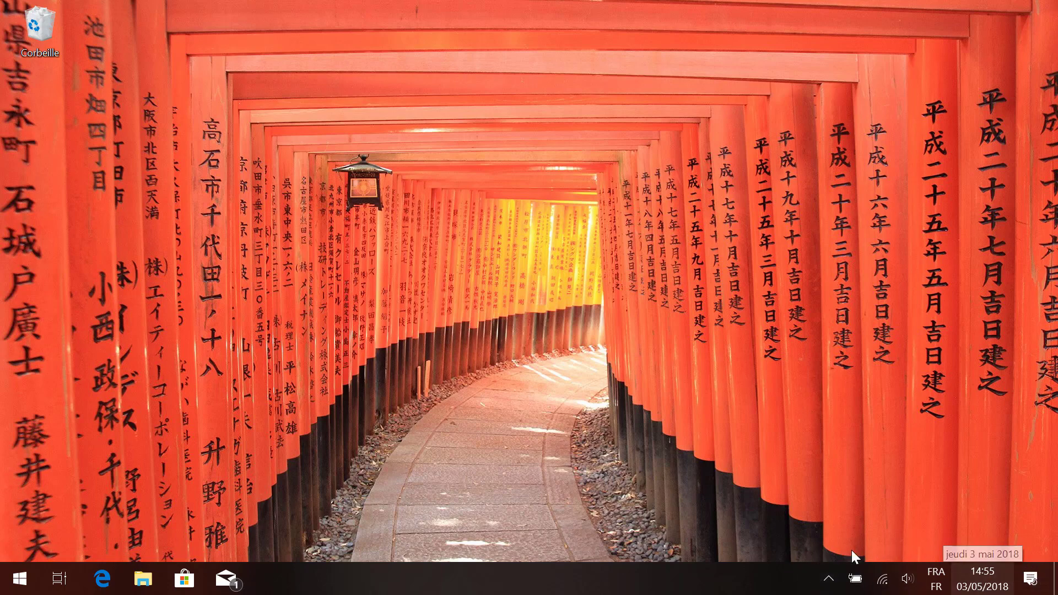
Step: Look at the hidden notification-area icons and close their overflow area
right_click(776, 576)
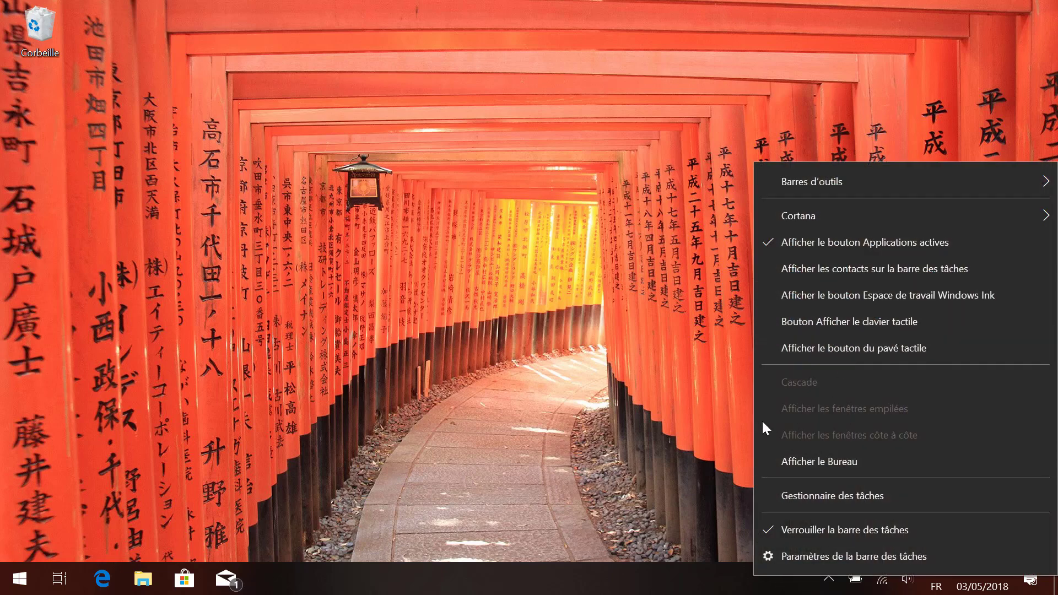
left_click(828, 579)
left_click(829, 579)
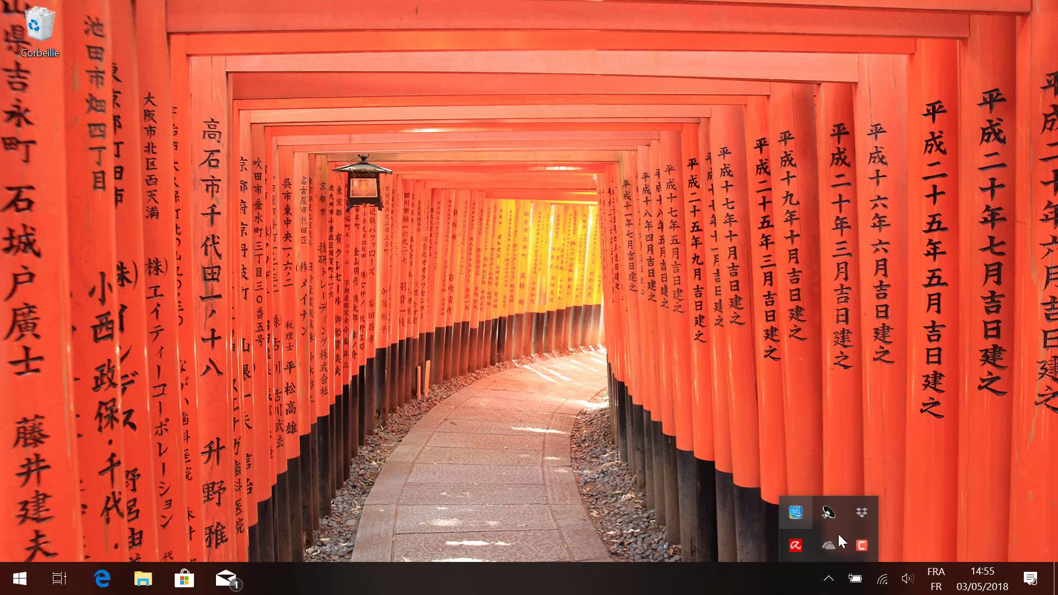
left_click(918, 465)
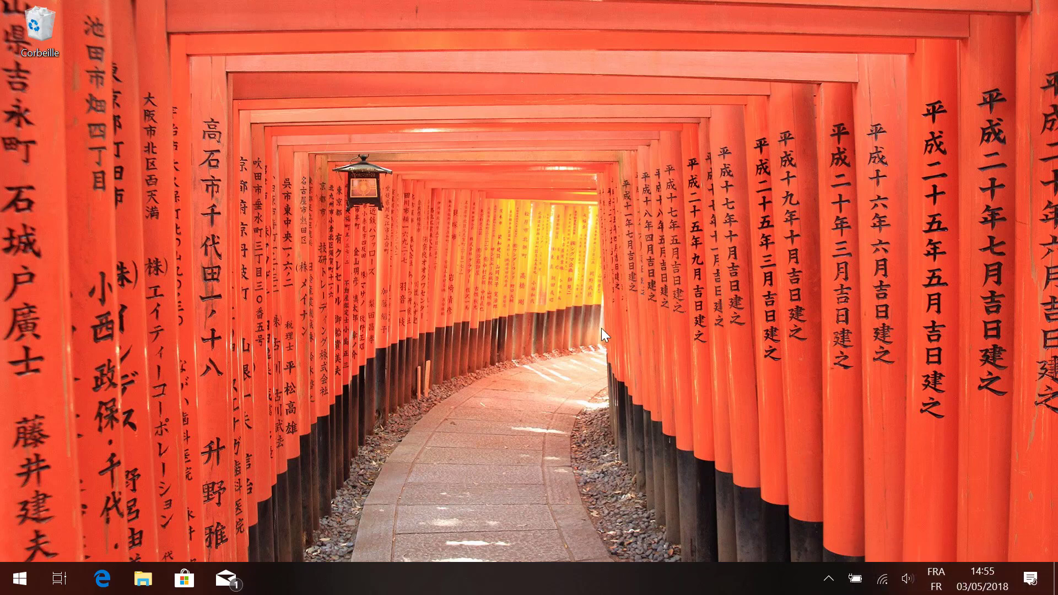
Step: Open the action center with its notifications and quick actions
left_click(1032, 580)
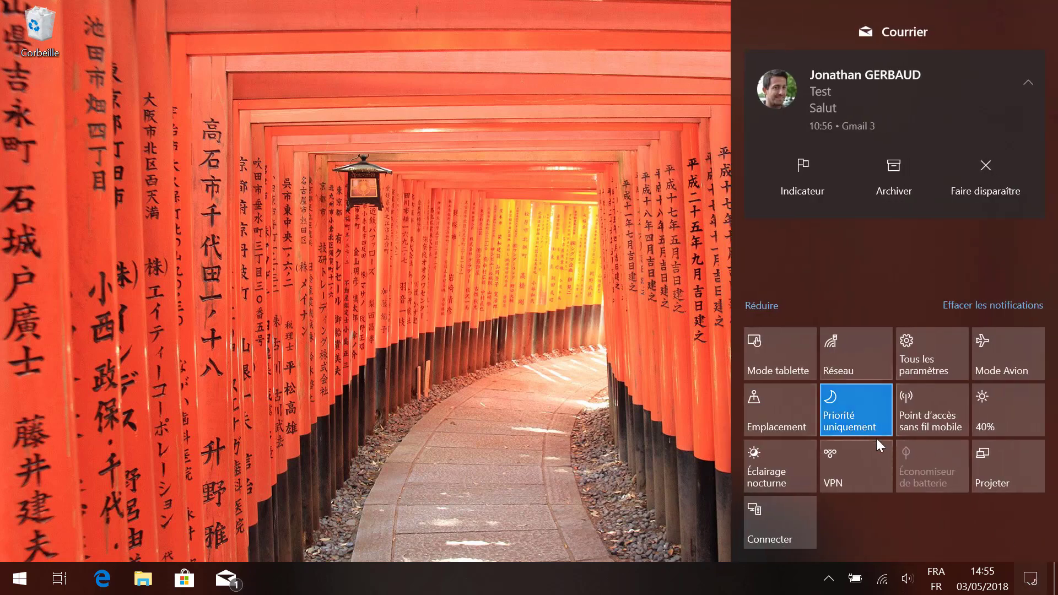
Step: Open the Barre des tâches settings under Personnalisation and go through the options down to Zone de notification
left_click(935, 355)
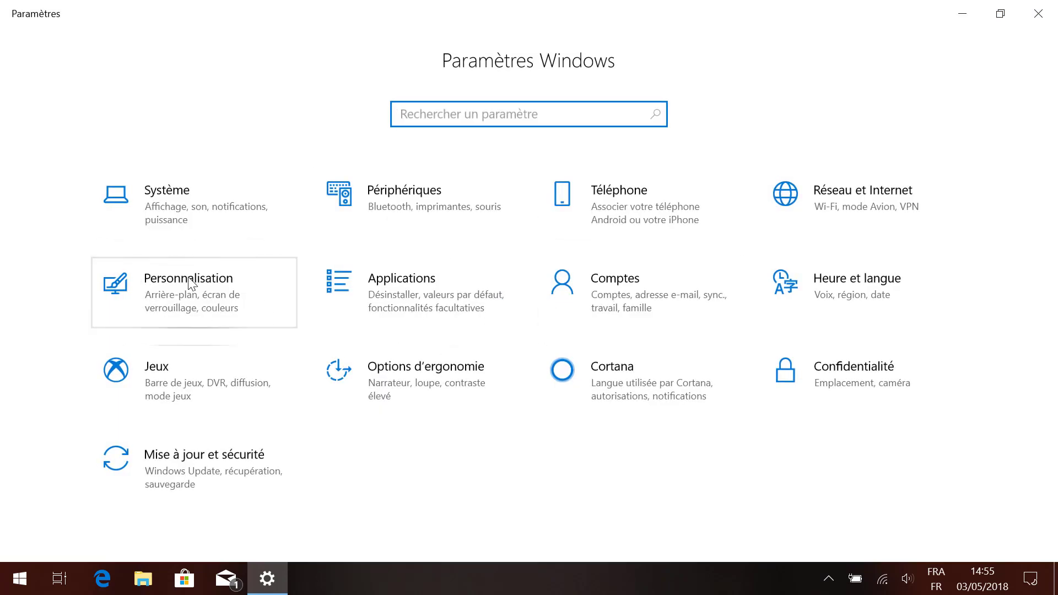
left_click(190, 291)
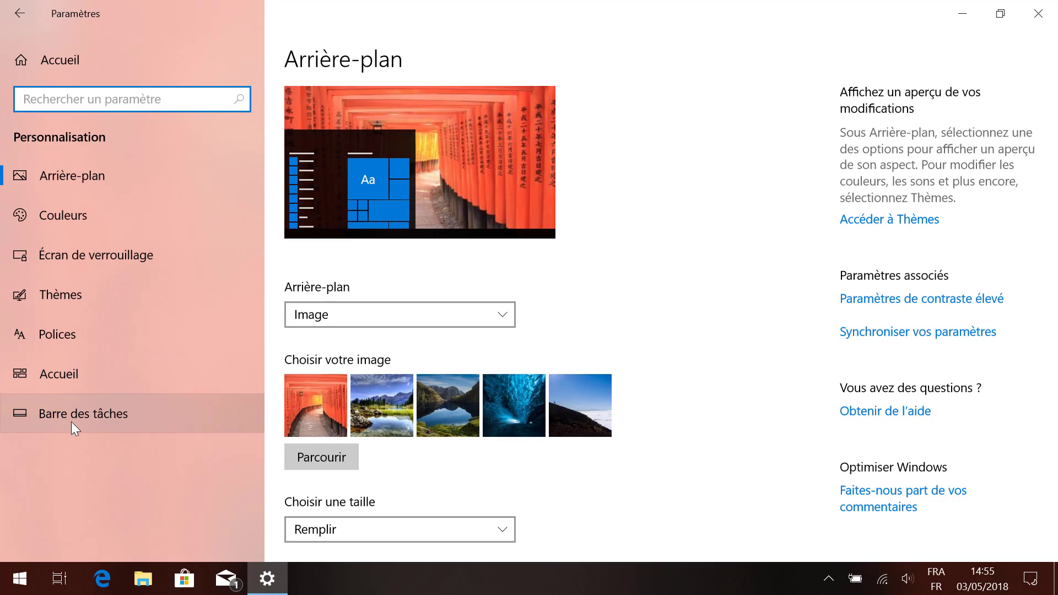
left_click(87, 418)
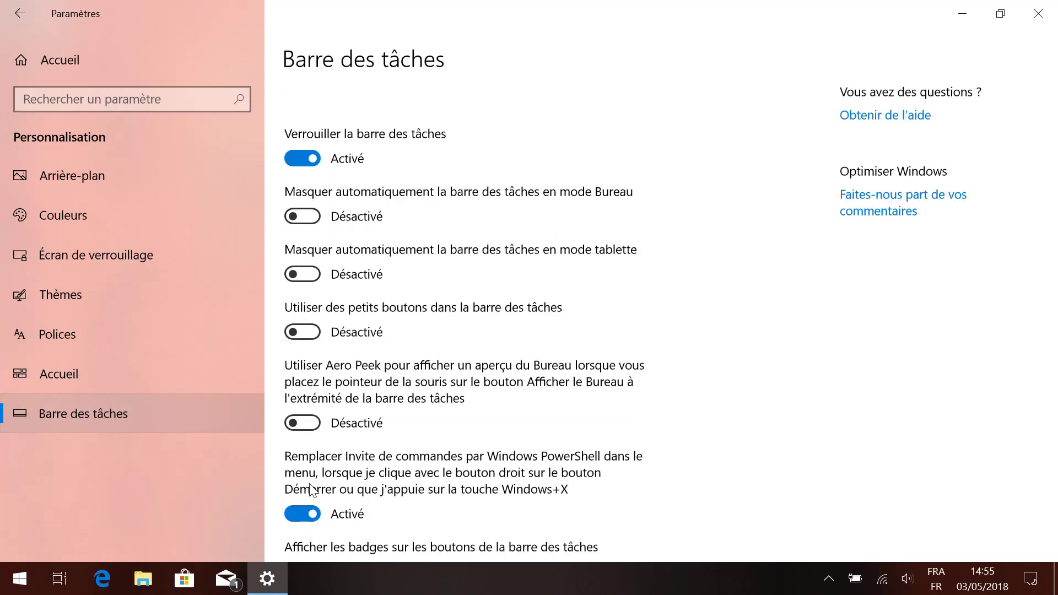
scroll(539, 335, "down", 5)
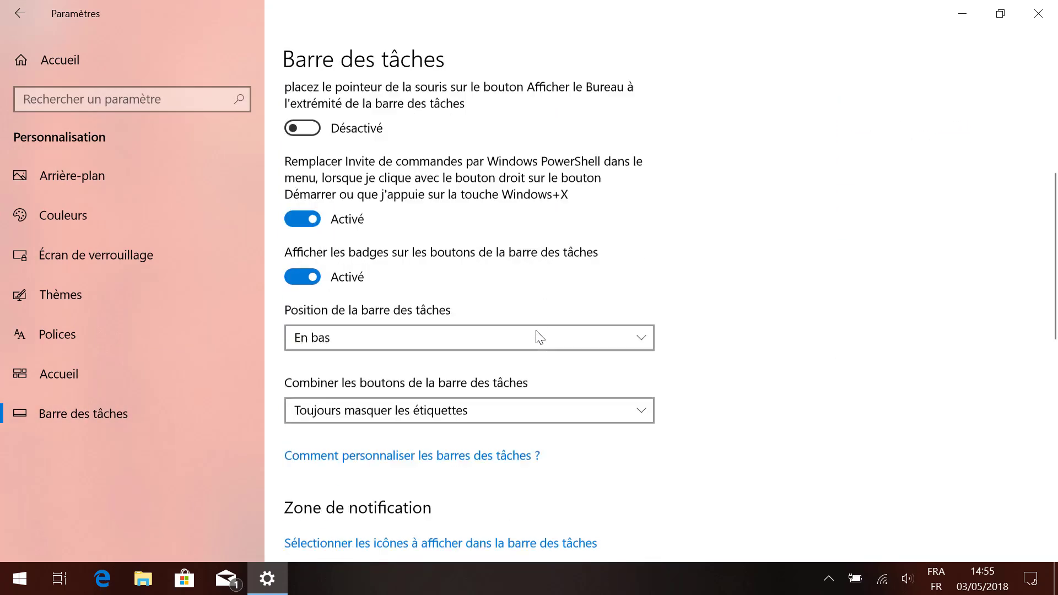
scroll(539, 337, "down", 4)
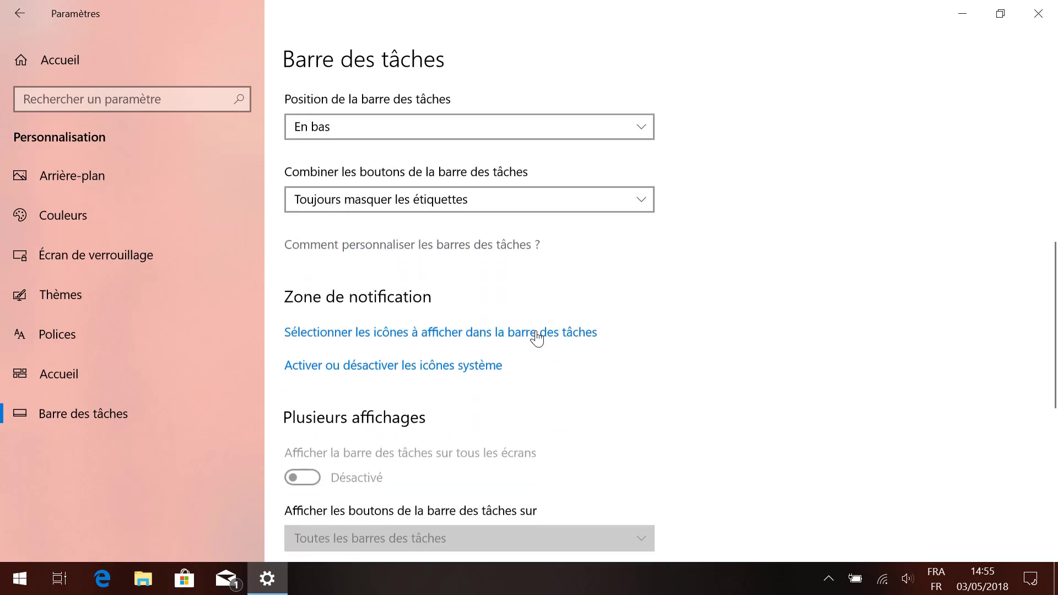
scroll(538, 337, "down", 3)
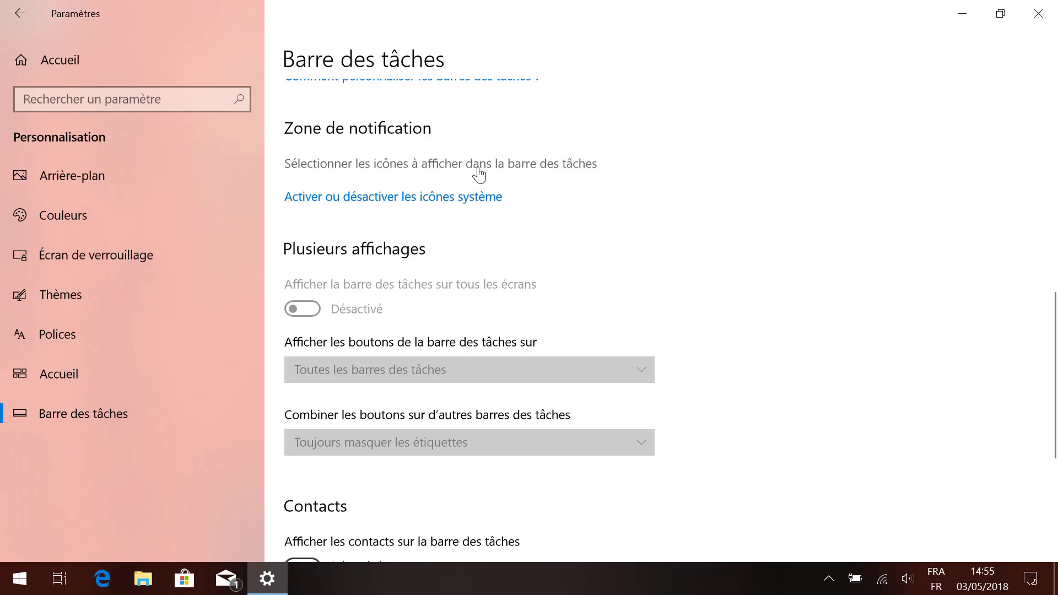
Step: Review the list of icons that can be shown on the taskbar and return to the taskbar settings
left_click(446, 172)
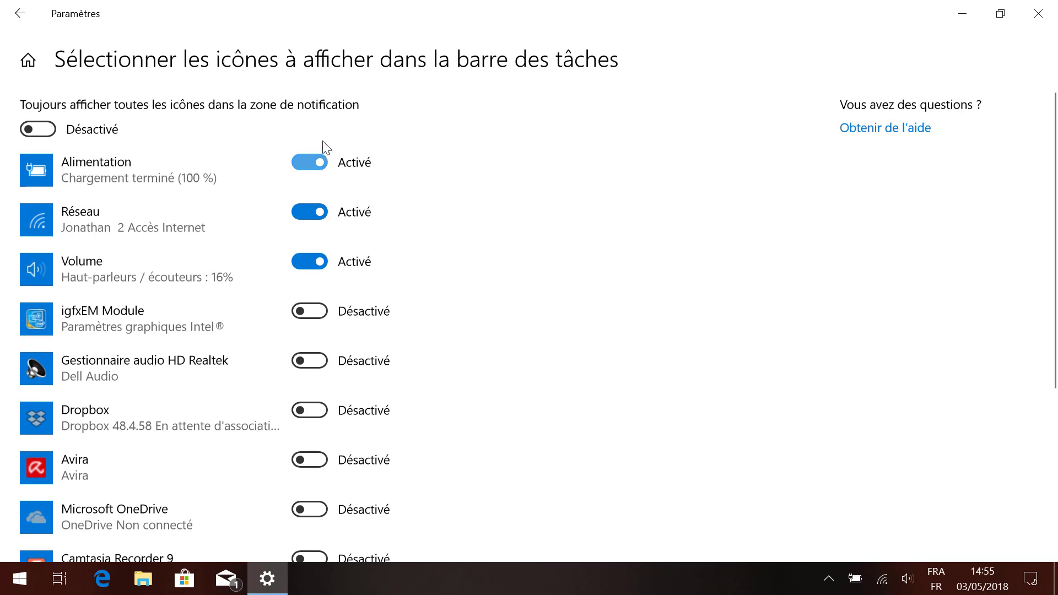
scroll(406, 379, "down", 4)
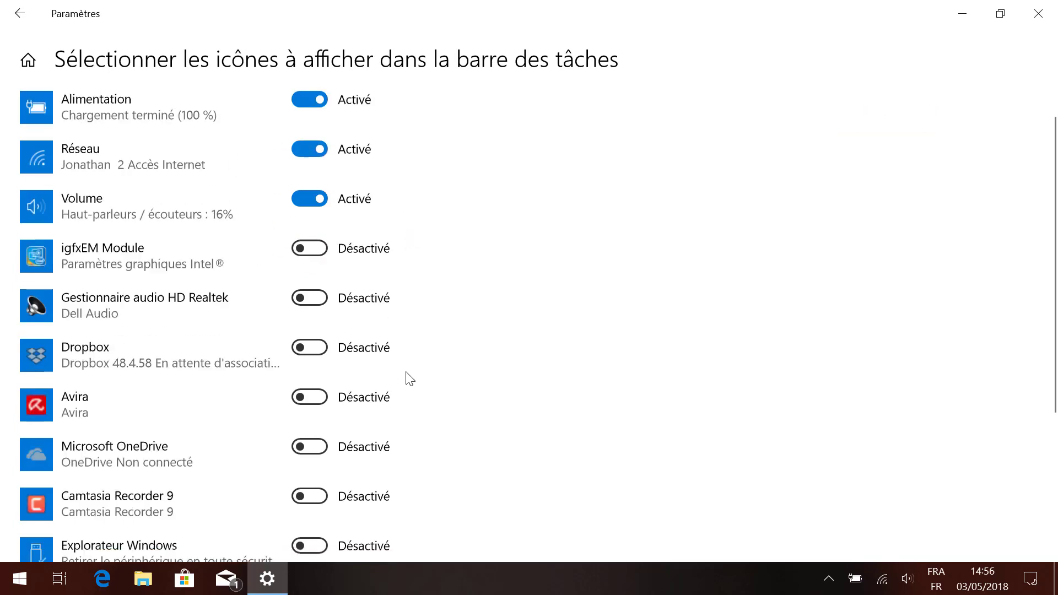
scroll(402, 431, "up", 4)
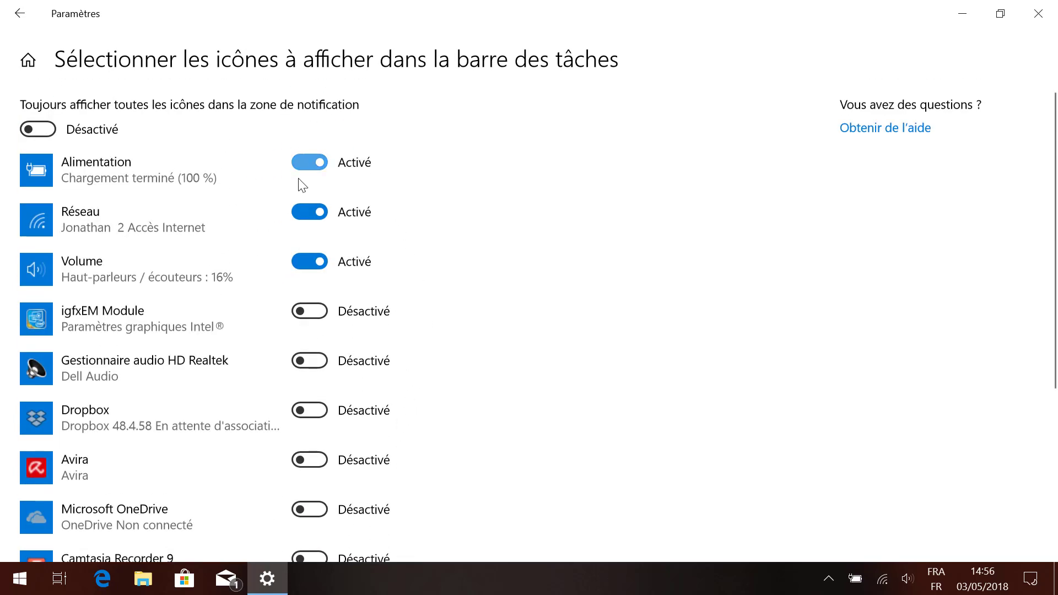
left_click(19, 16)
Step: Open the settings for turning system icons on or off and check the hidden notification-area icons
scroll(503, 473, "down", 10)
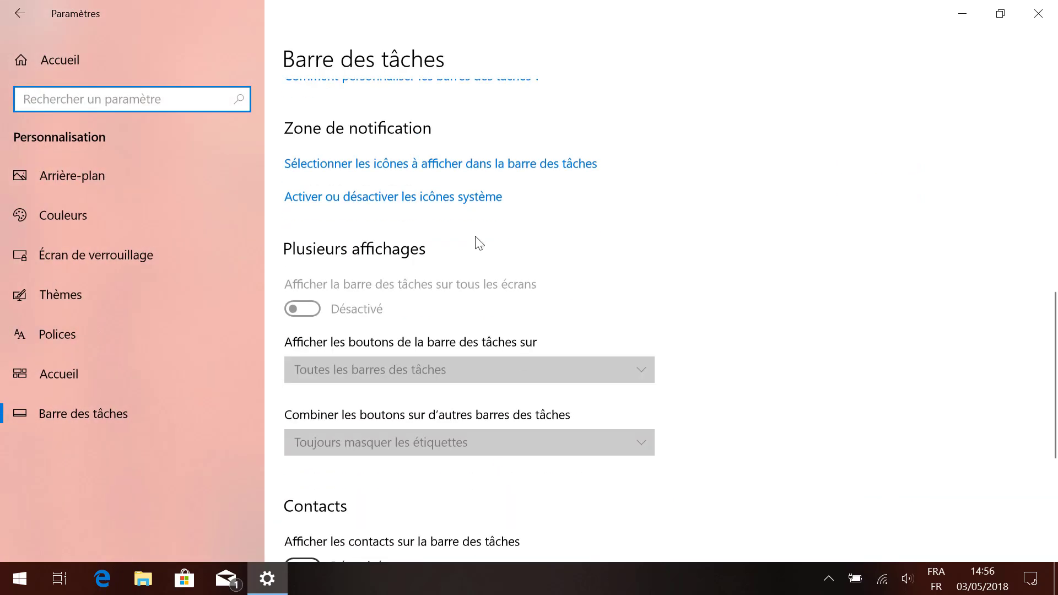
left_click(436, 205)
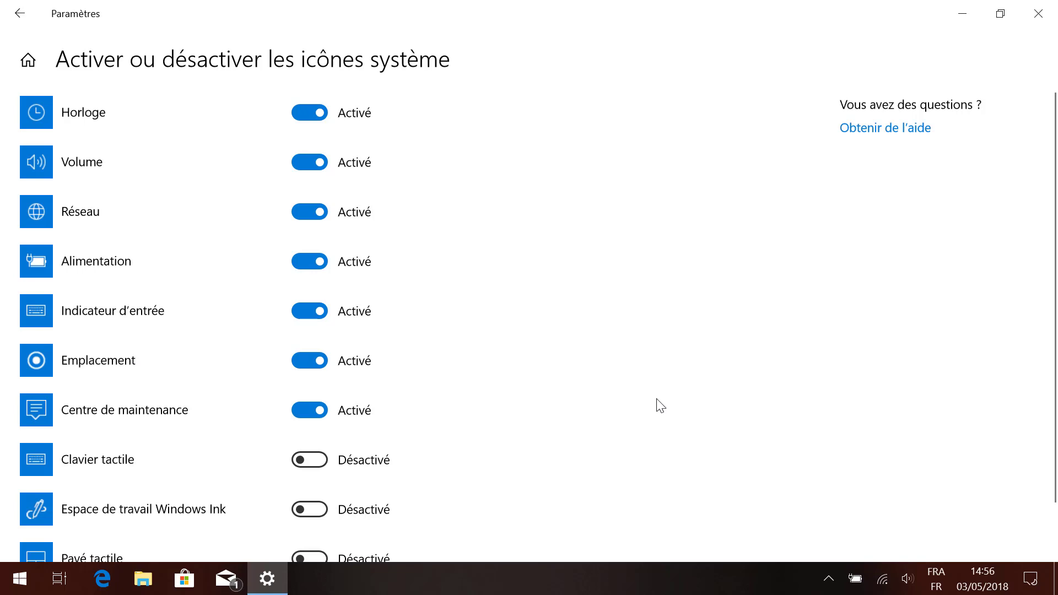
left_click(828, 580)
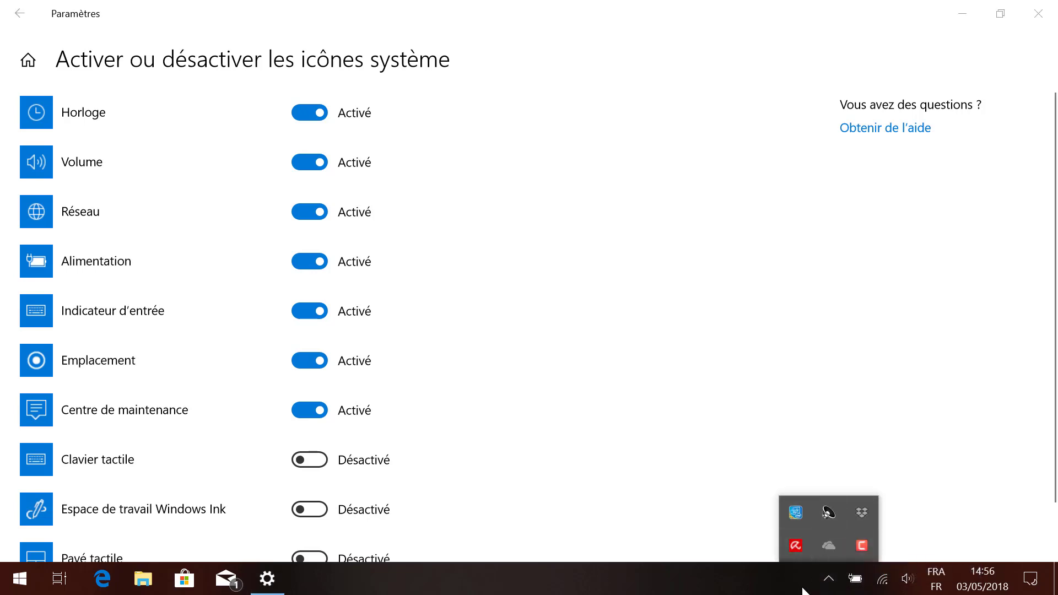
left_click(829, 579)
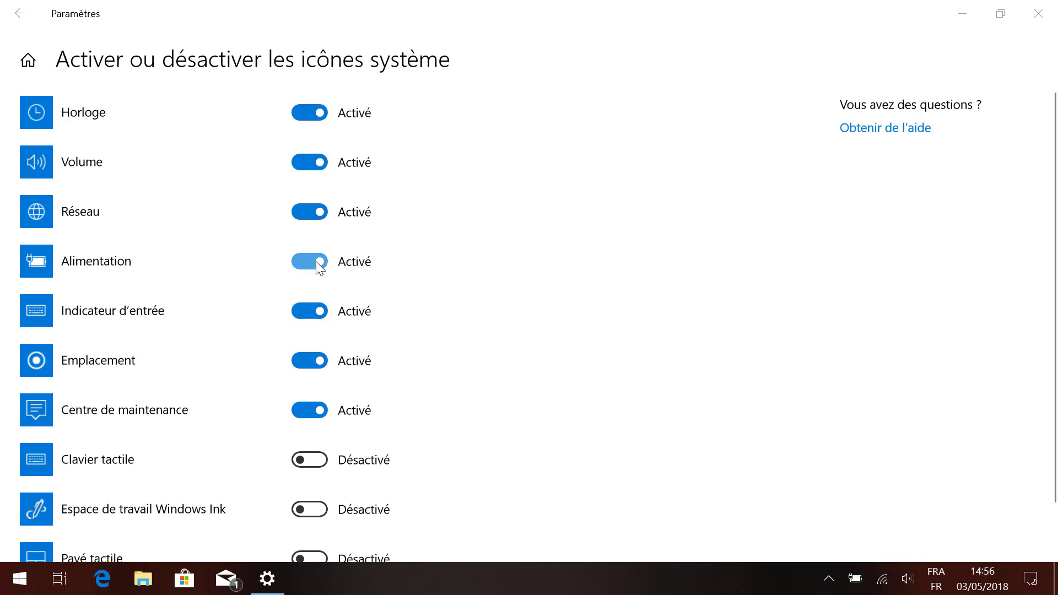
Step: Turn the Alimentation and Réseau system icons off and back on, one after the other
left_click(319, 263)
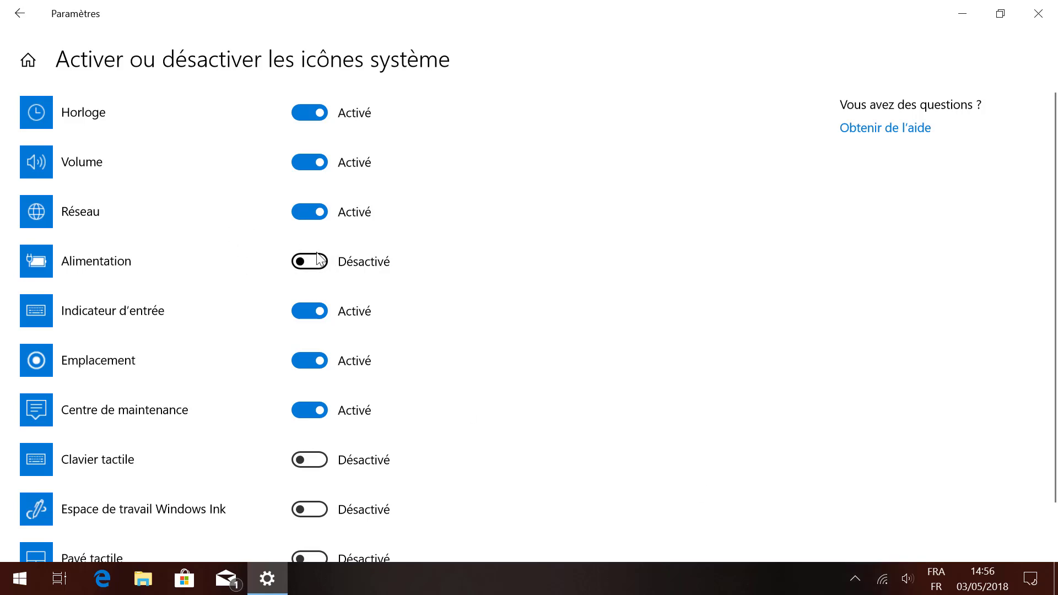
left_click(319, 268)
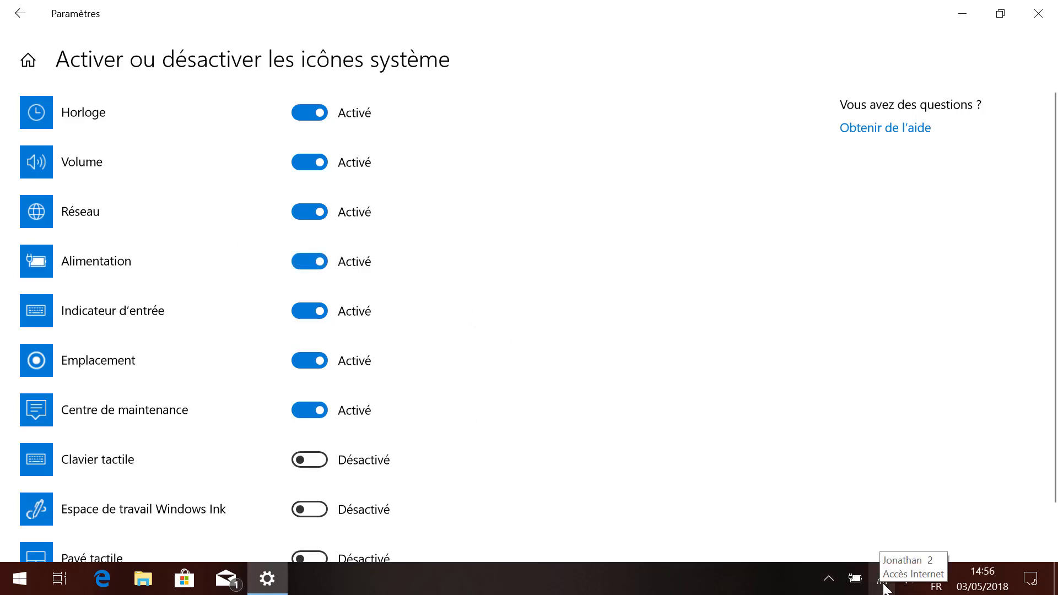
left_click(320, 211)
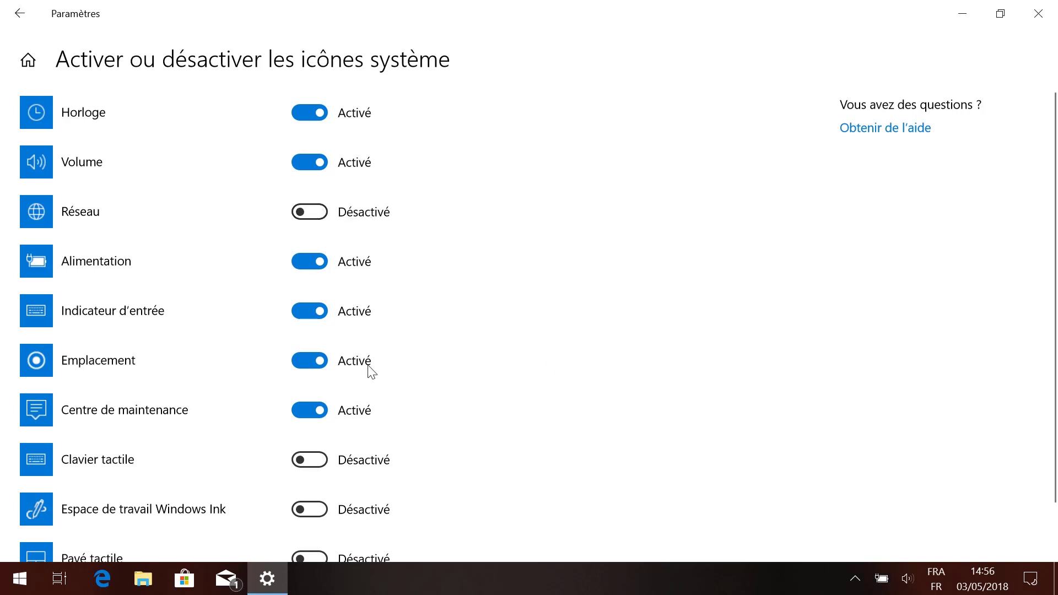
left_click(313, 214)
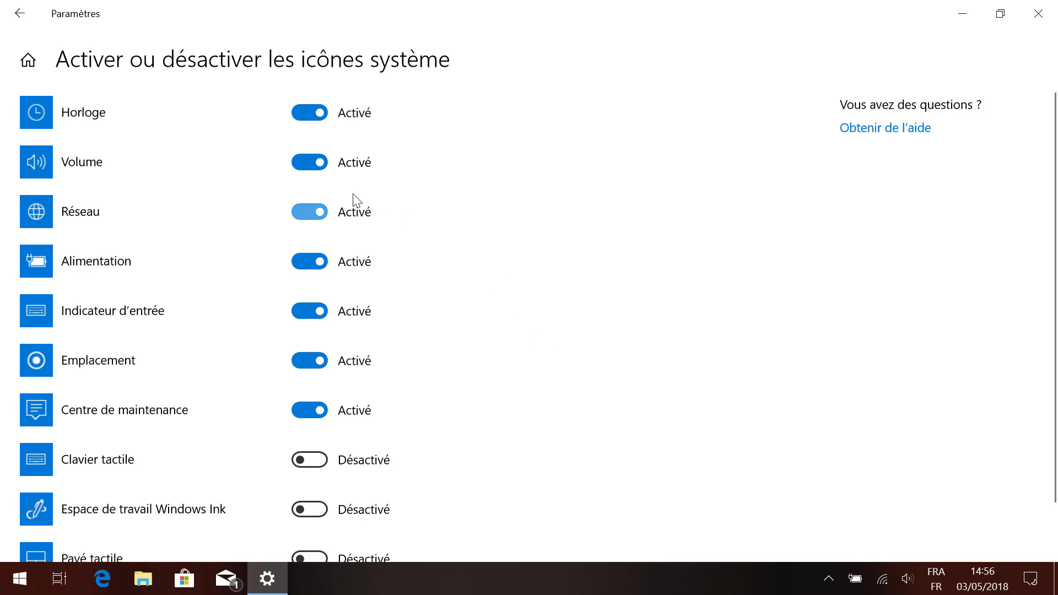
Step: View the volume control from the notification area, and turn the Volume system icon off and back on
left_click(911, 580)
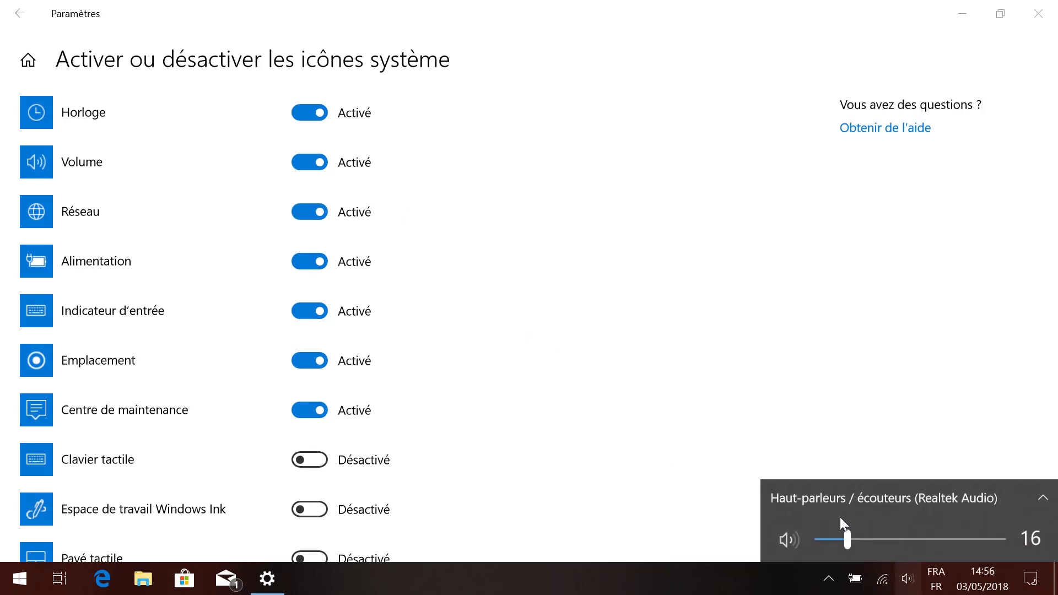
left_click(716, 586)
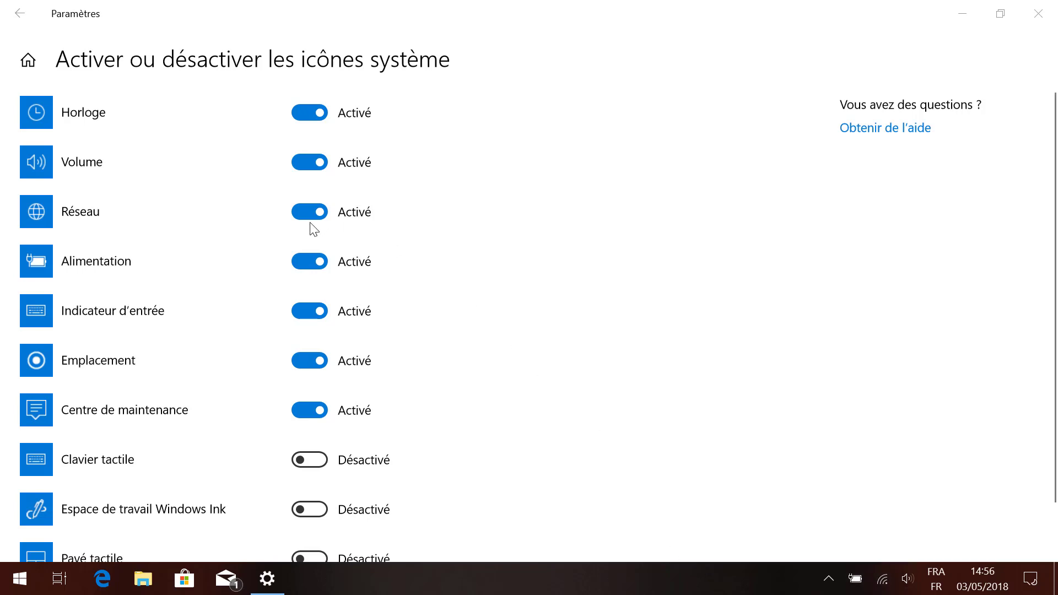
left_click(319, 161)
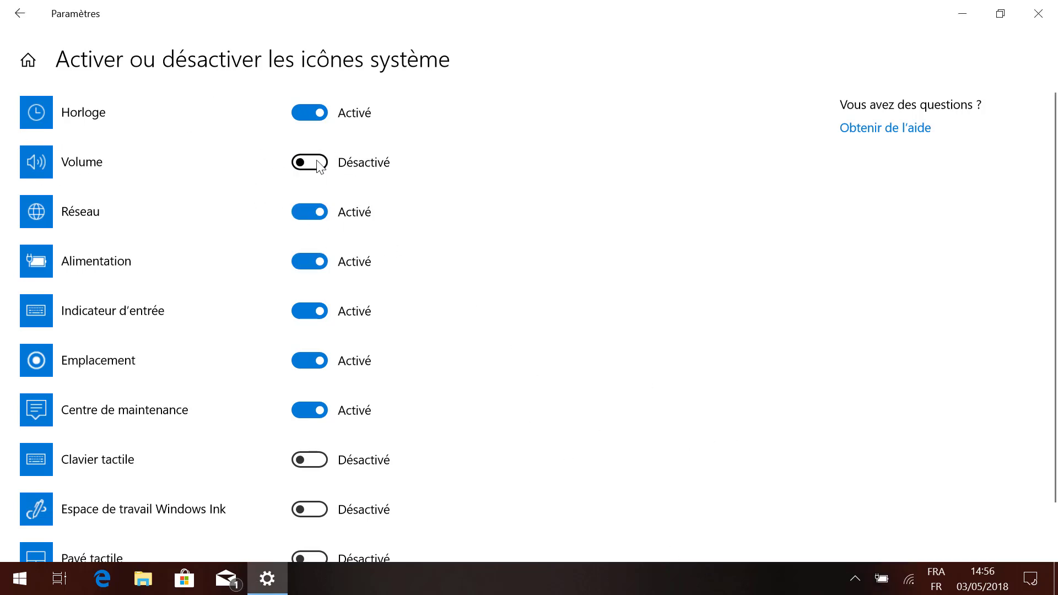
left_click(317, 161)
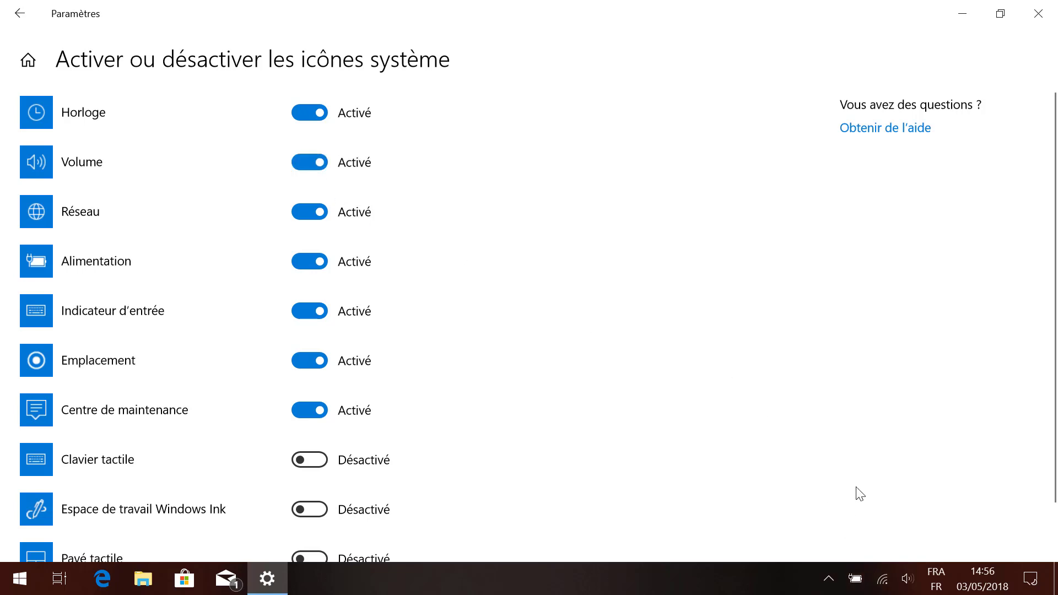
Step: View the available keyboard layouts from the taskbar and turn off the Indicateur d'entrée system icon
left_click(936, 579)
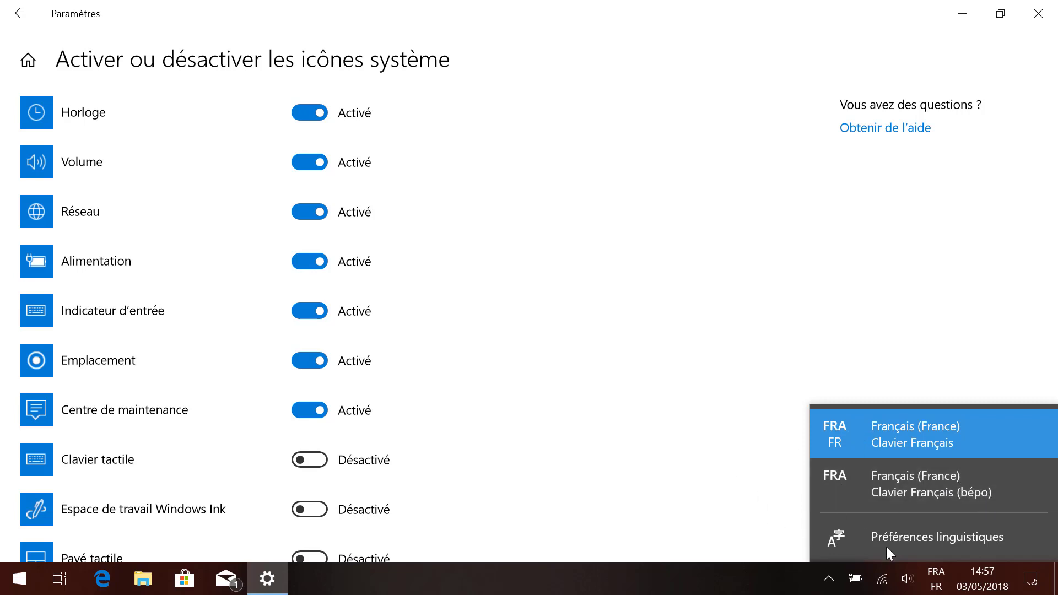
left_click(785, 513)
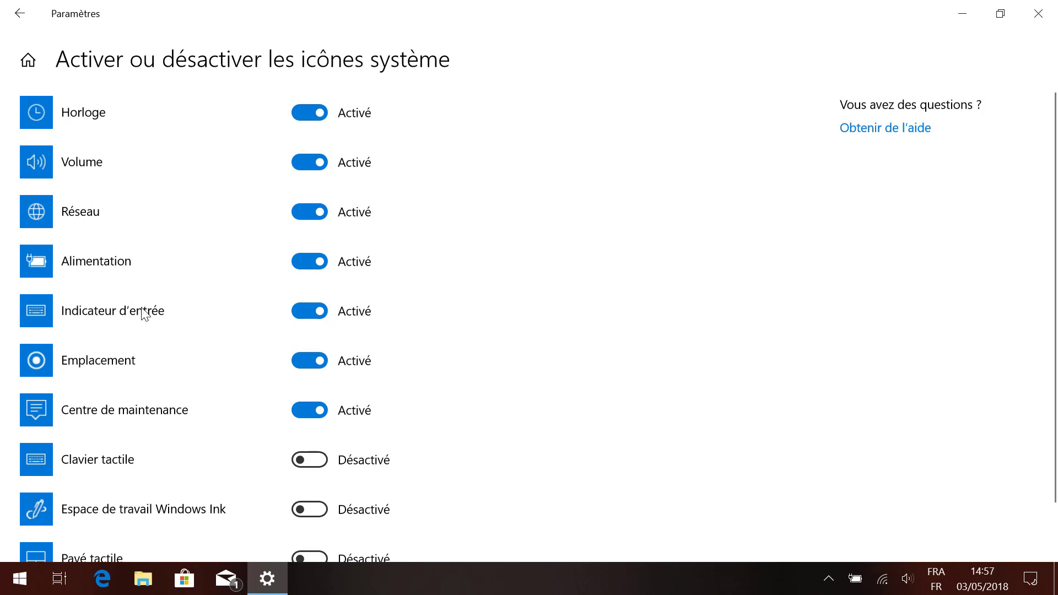
left_click(311, 312)
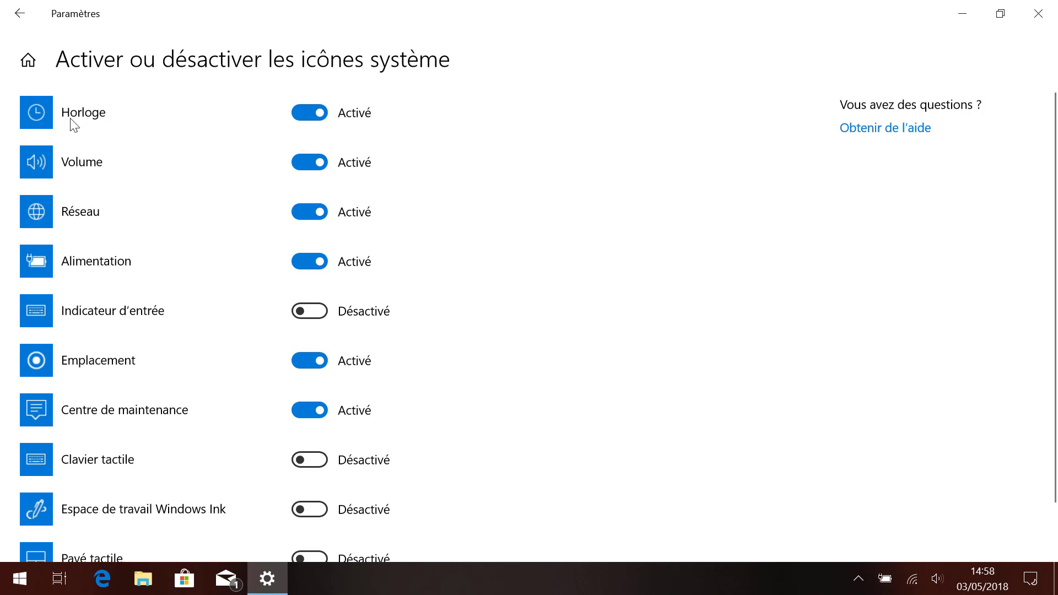
Step: Turn the Horloge and Centre de maintenance system icons off and back on, one after the other
left_click(315, 115)
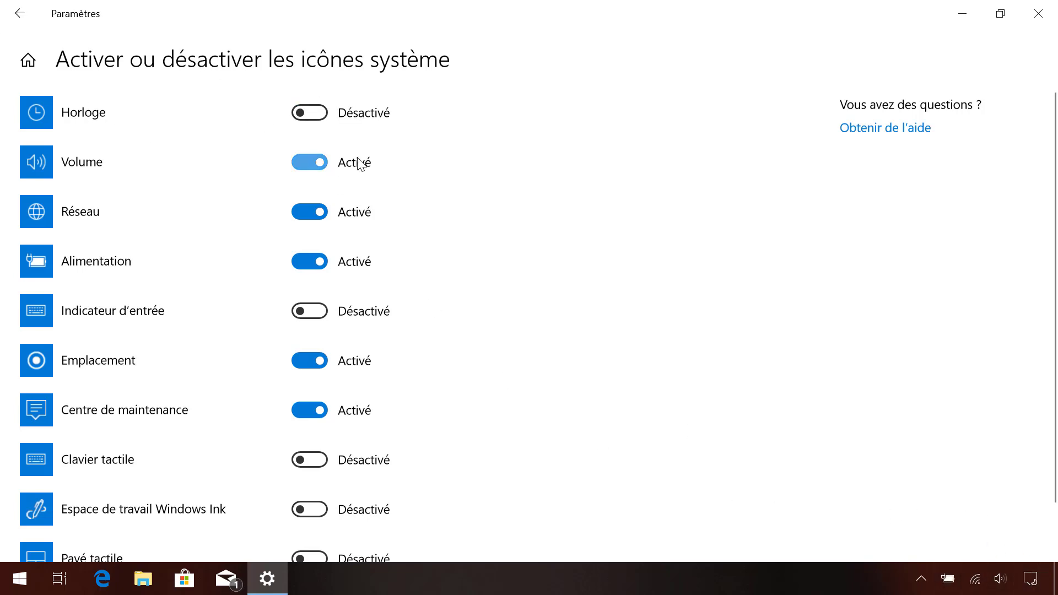
left_click(310, 114)
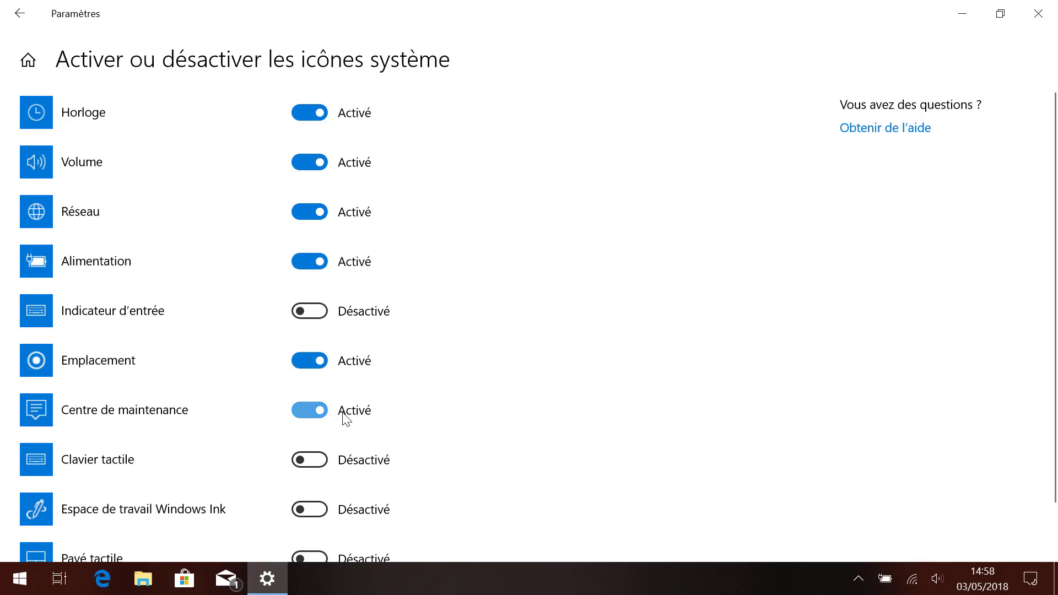
left_click(317, 412)
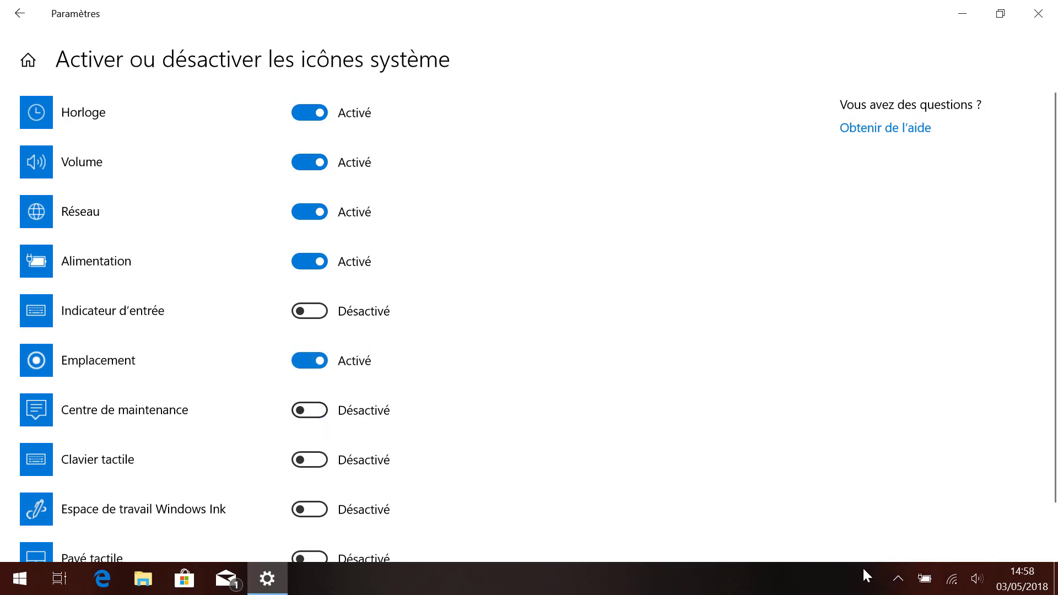
left_click(306, 412)
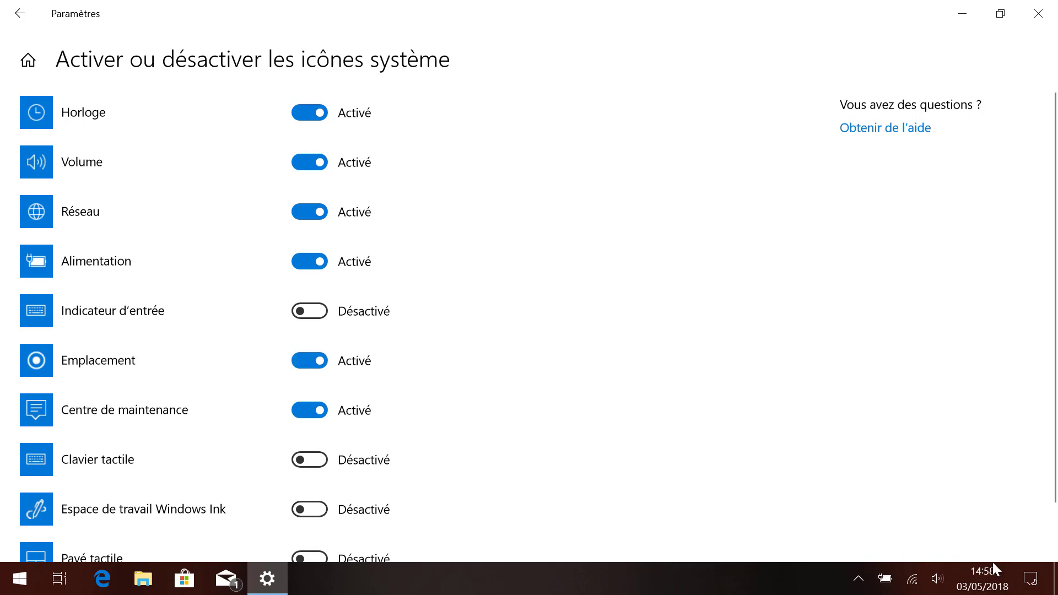
Step: View the action center, dismiss it, and close the Paramètres window
left_click(1031, 583)
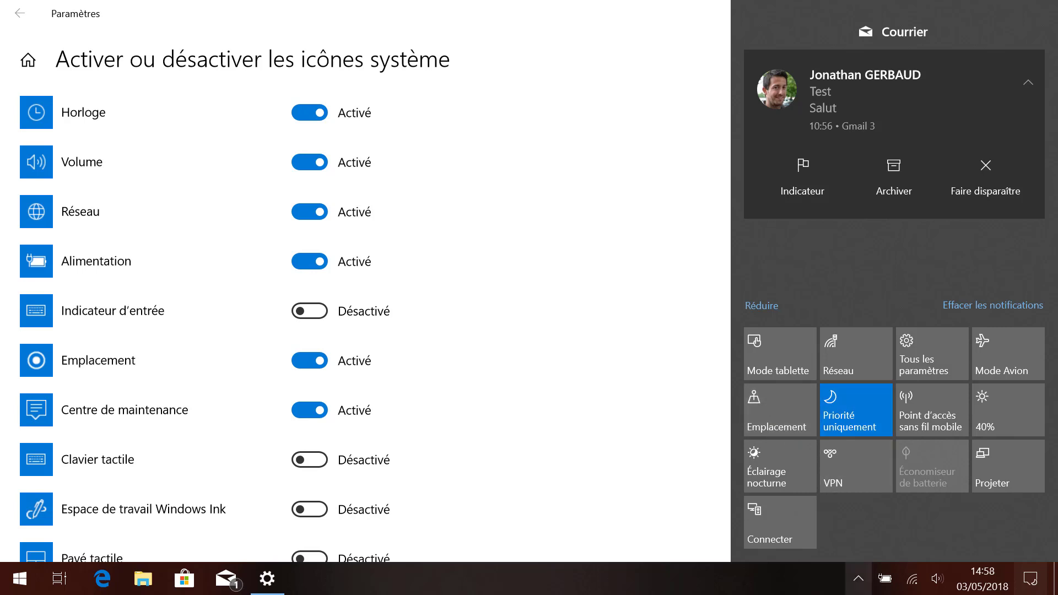
left_click(610, 421)
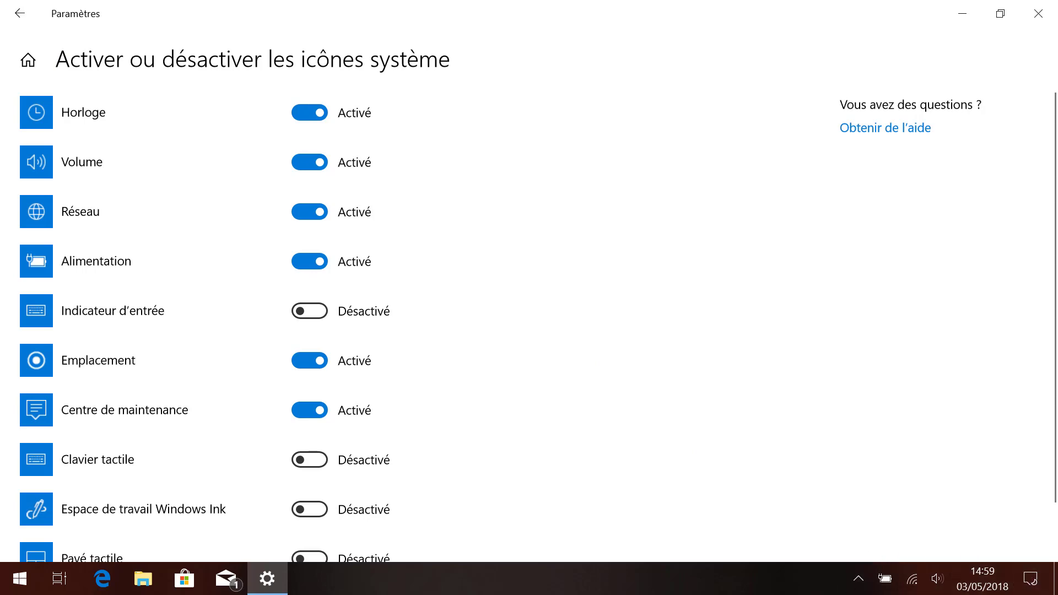
left_click(1040, 12)
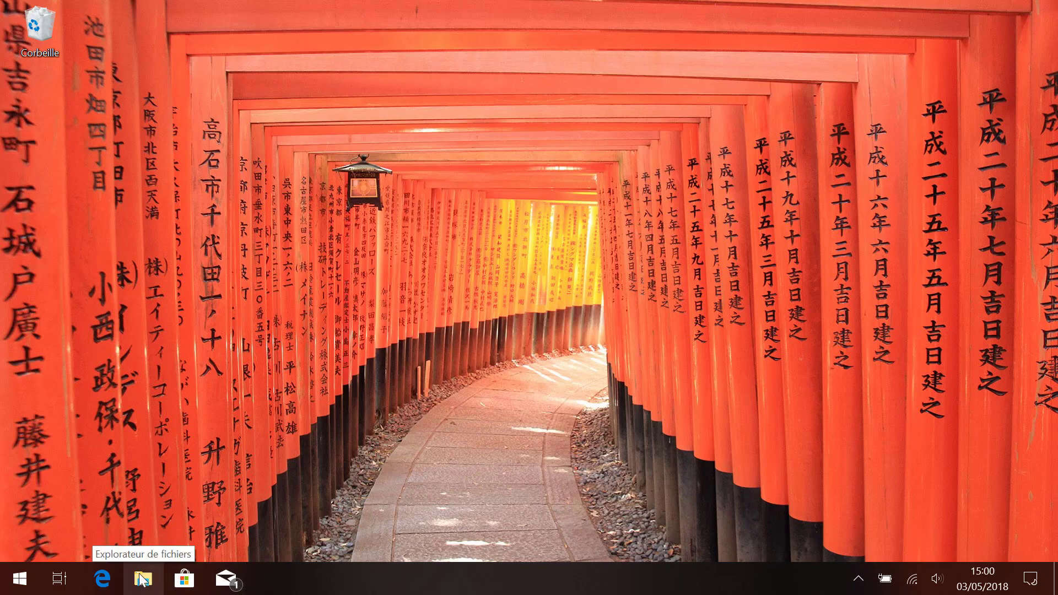
Step: Unpin Microsoft Store and Mail from the taskbar
right_click(186, 583)
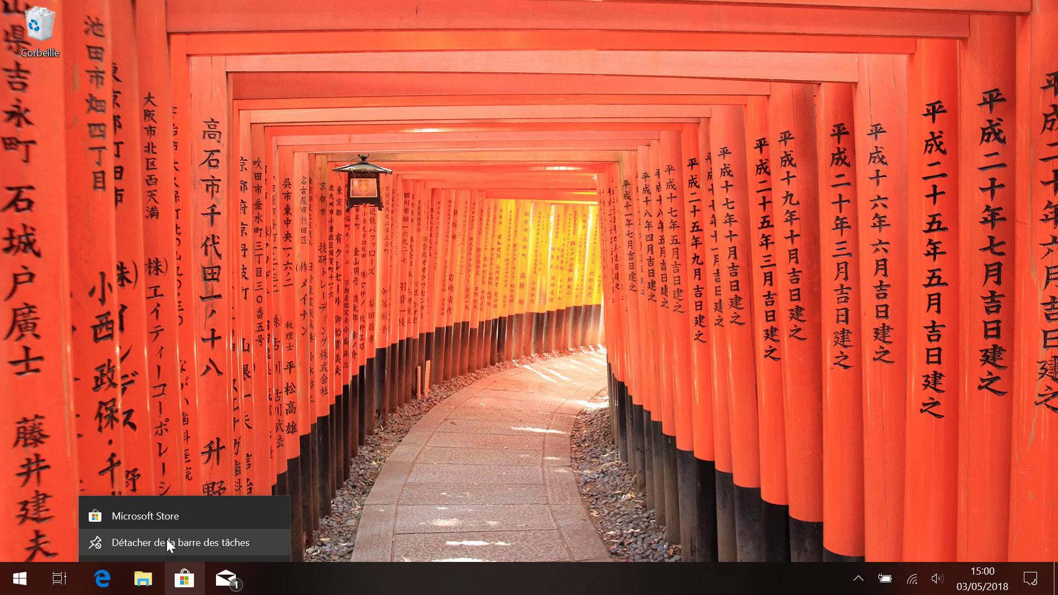
left_click(214, 541)
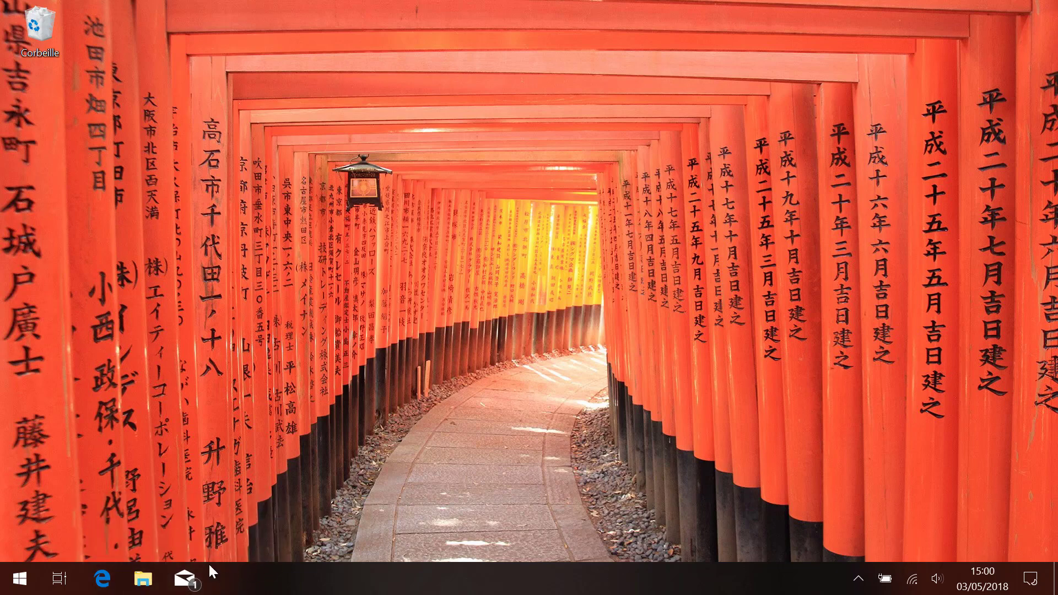
right_click(189, 579)
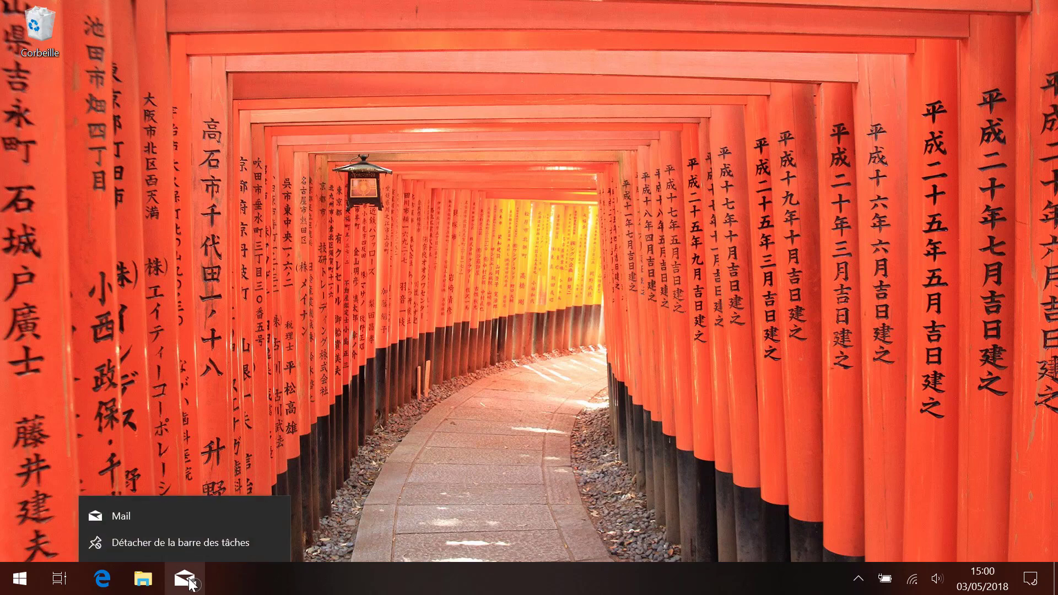
left_click(184, 546)
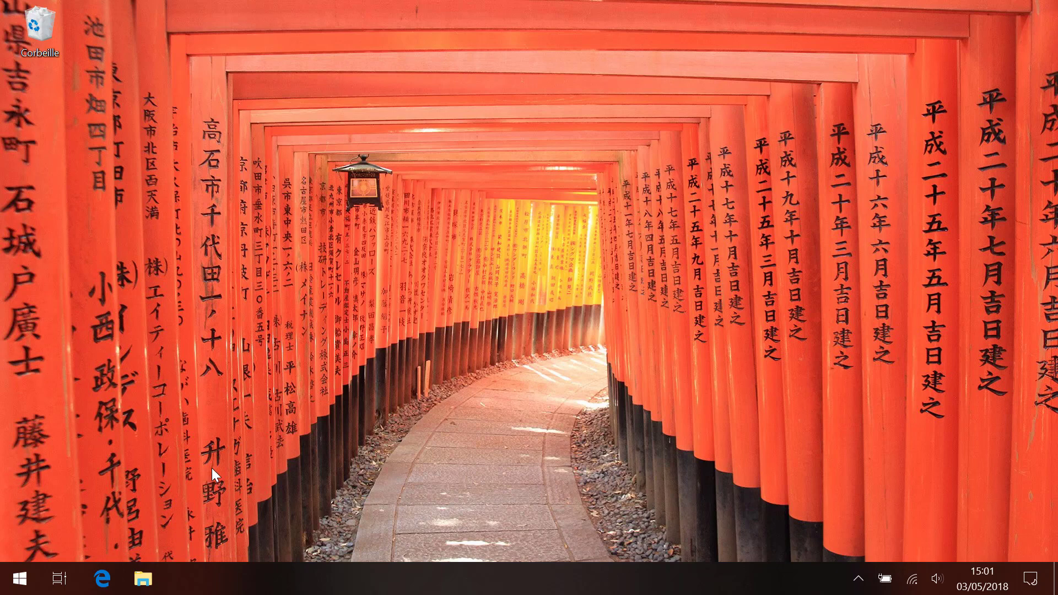
Step: Pin the Calculatrice app to the taskbar, then test the pinned shortcut by launching the calculator and closing its window
left_click(19, 582)
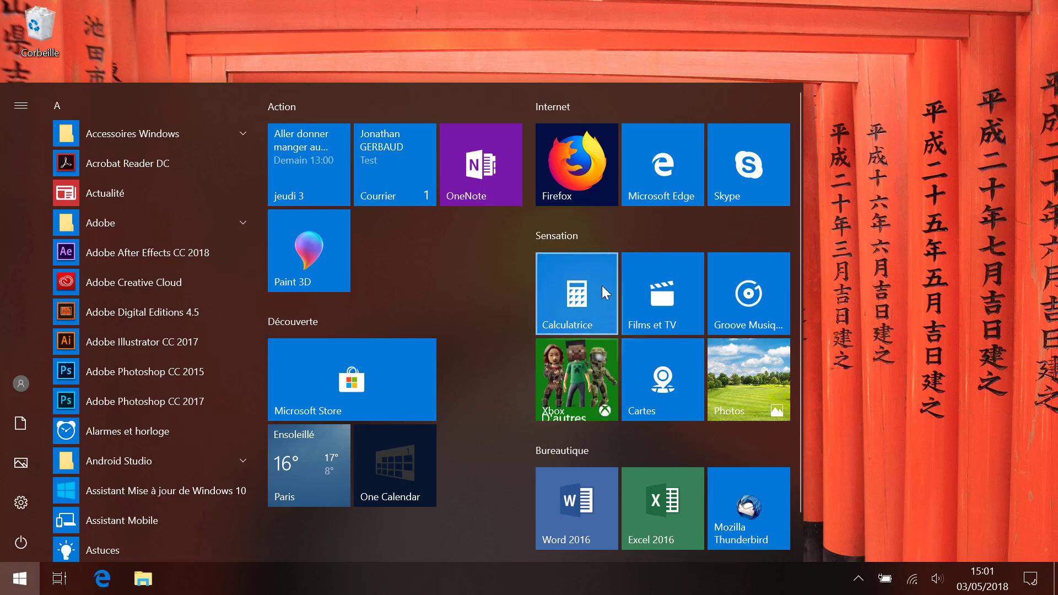
right_click(568, 282)
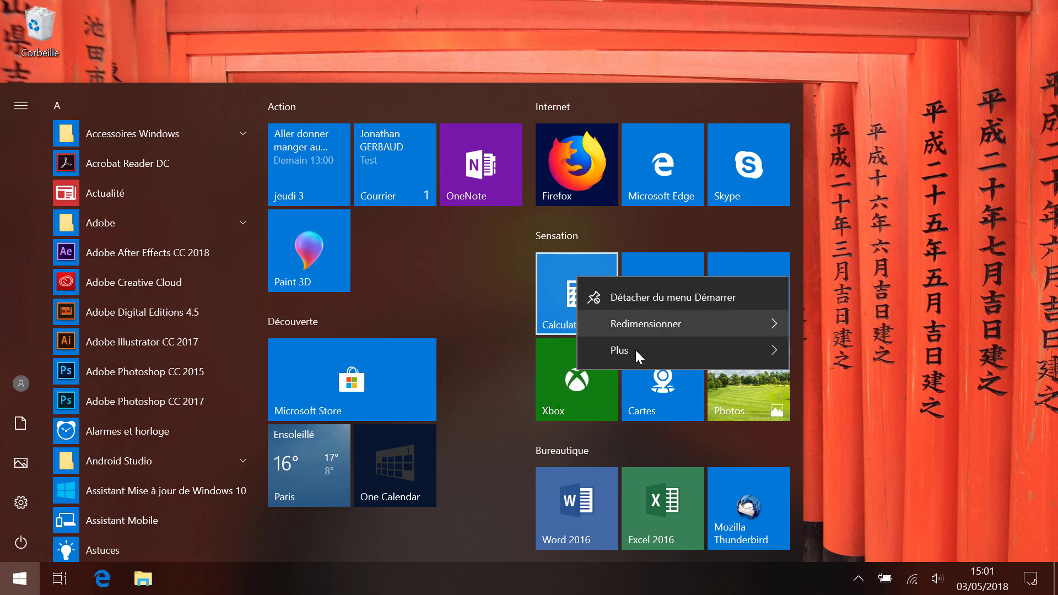
mouse_move(643, 351)
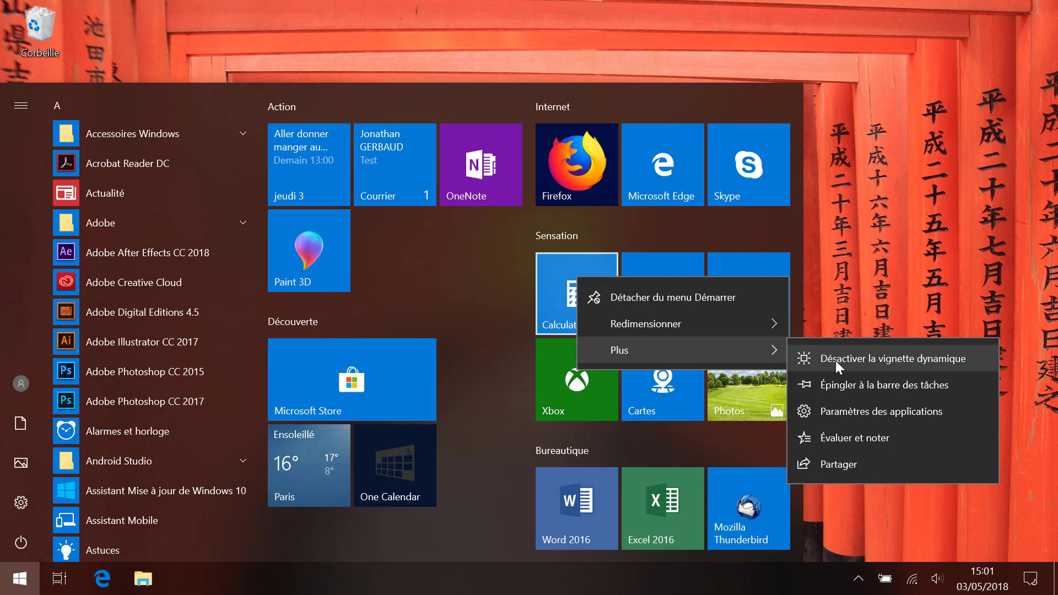
left_click(885, 383)
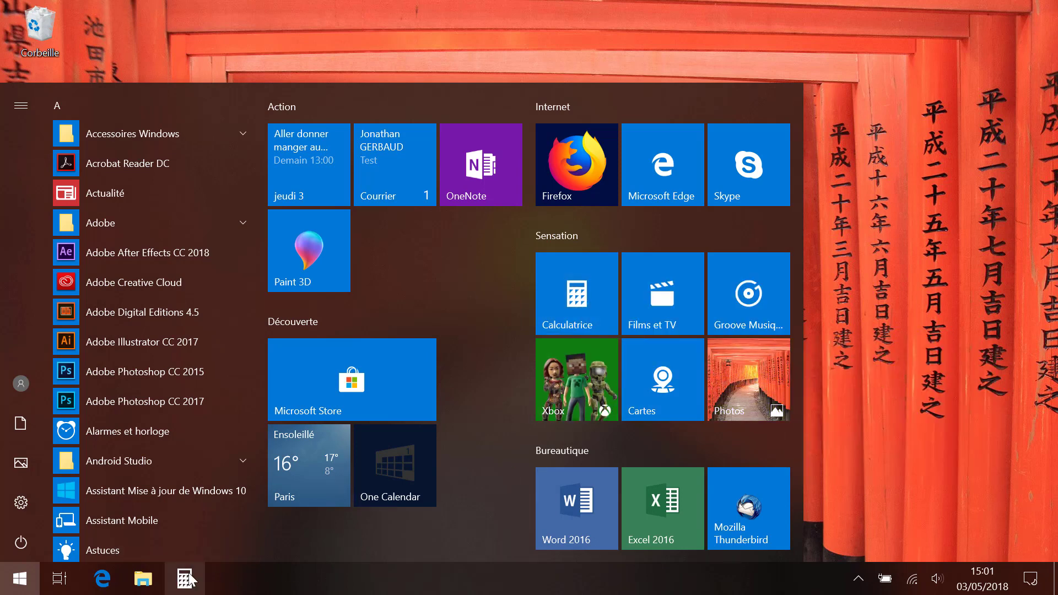
key("Escape")
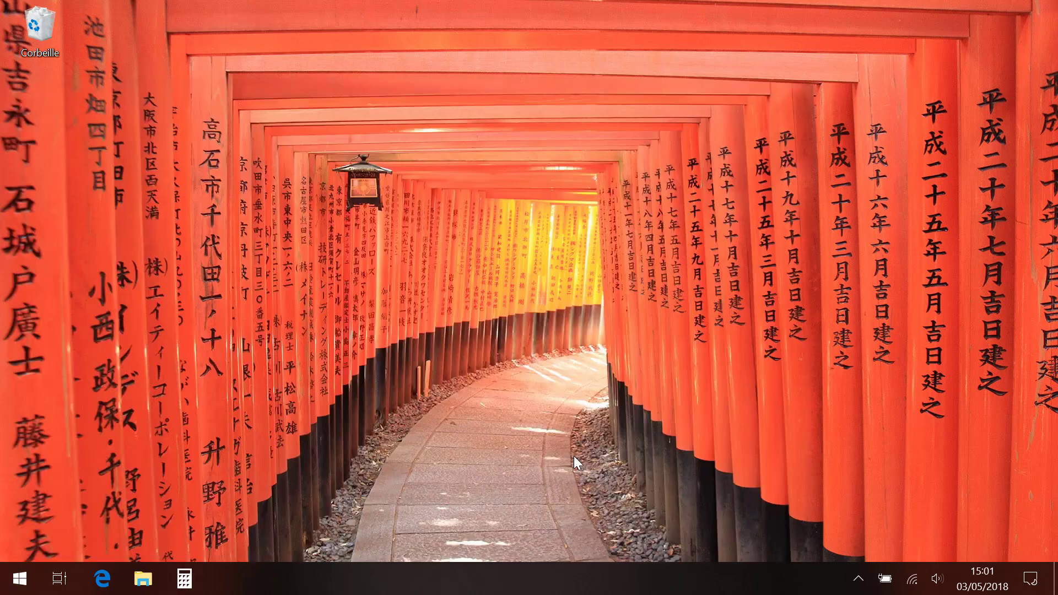
left_click(198, 573)
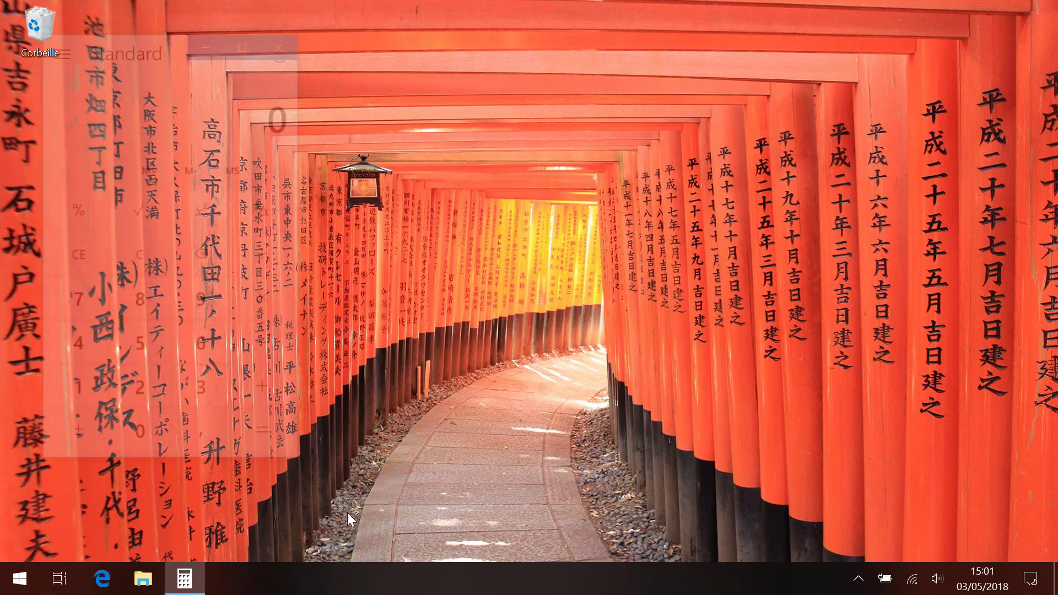
left_click(283, 49)
Step: Search for "word", pin the Word 2016 desktop application to the taskbar, and dismiss the search results
left_click(21, 578)
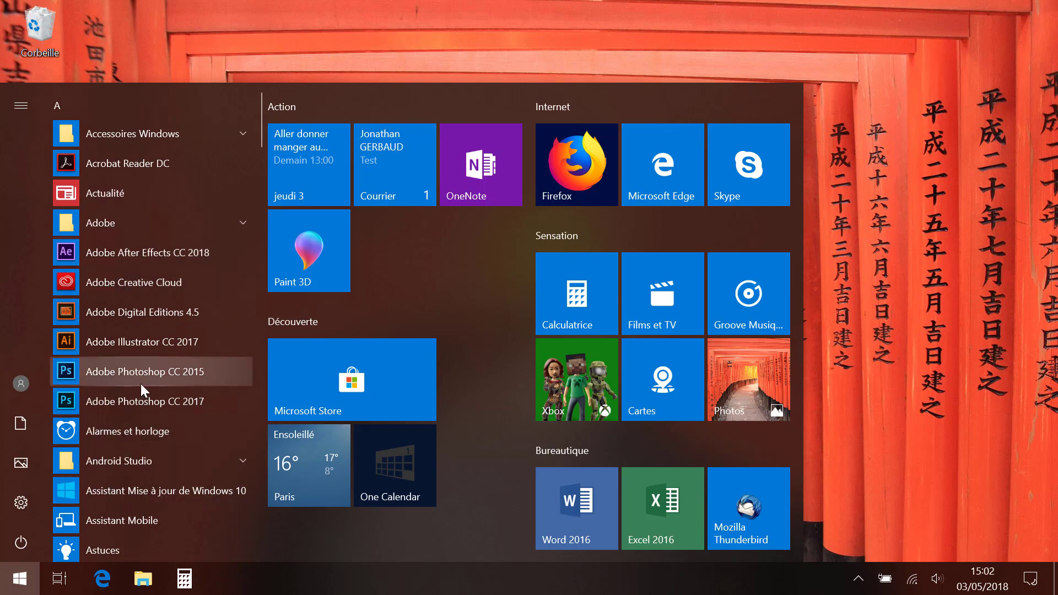
type("word")
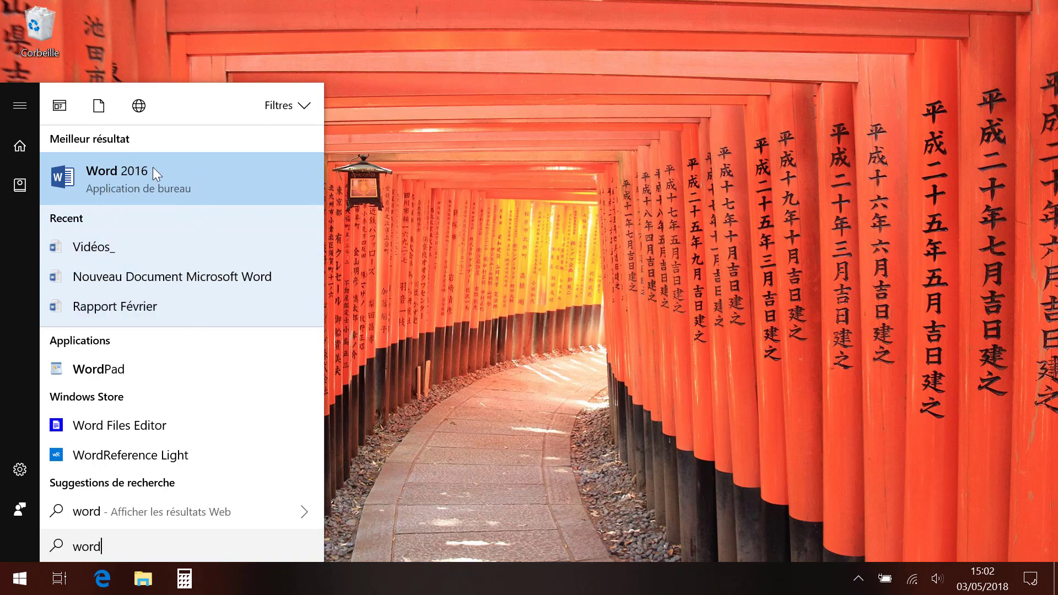
right_click(128, 169)
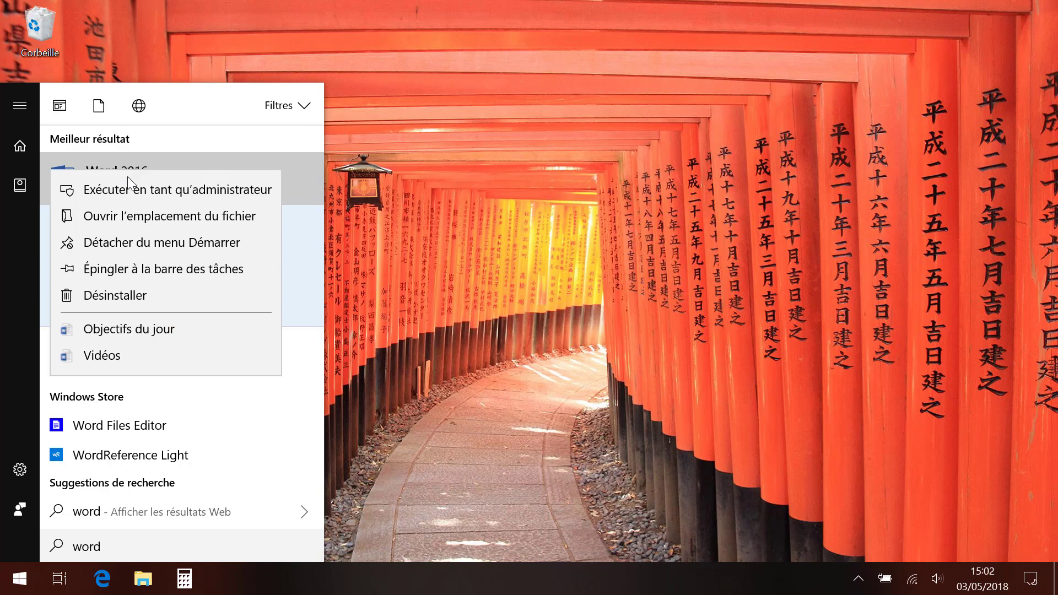
left_click(119, 268)
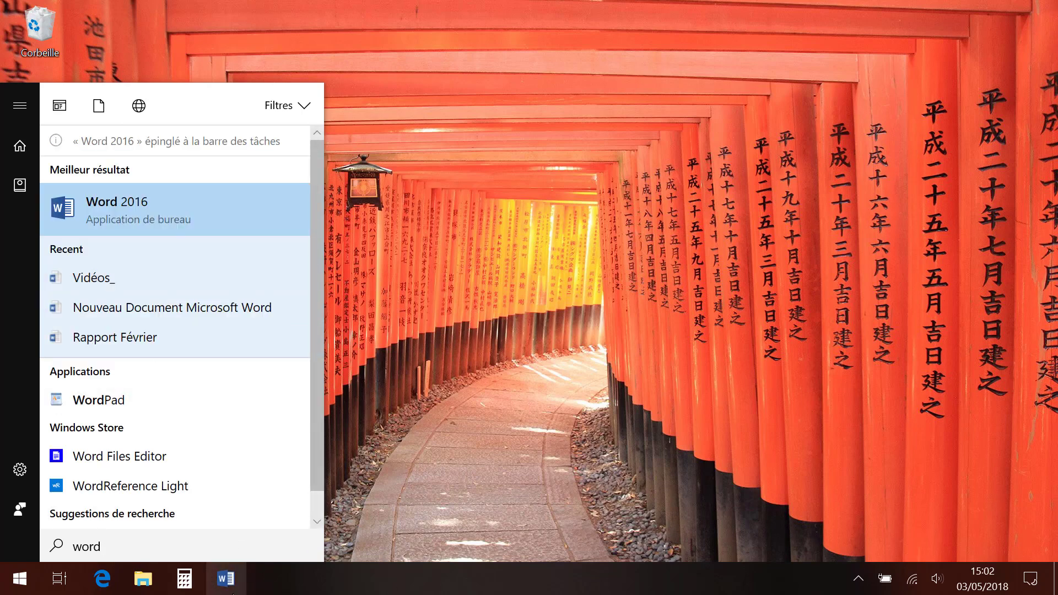
left_click(412, 406)
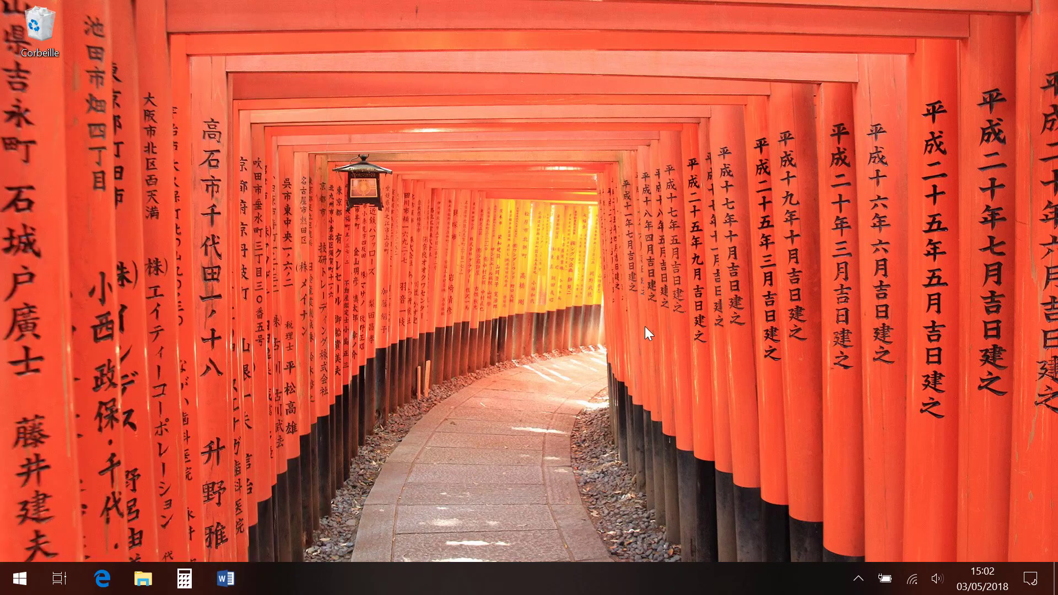